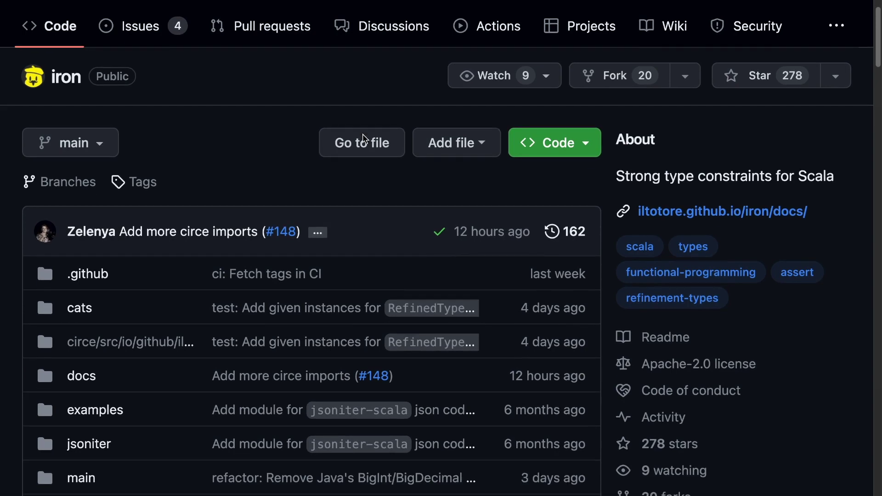
Scroll down the Iron repository to the README introducing Iron as a Scala 3 refined-types library.
scroll(363, 138, down, 8)
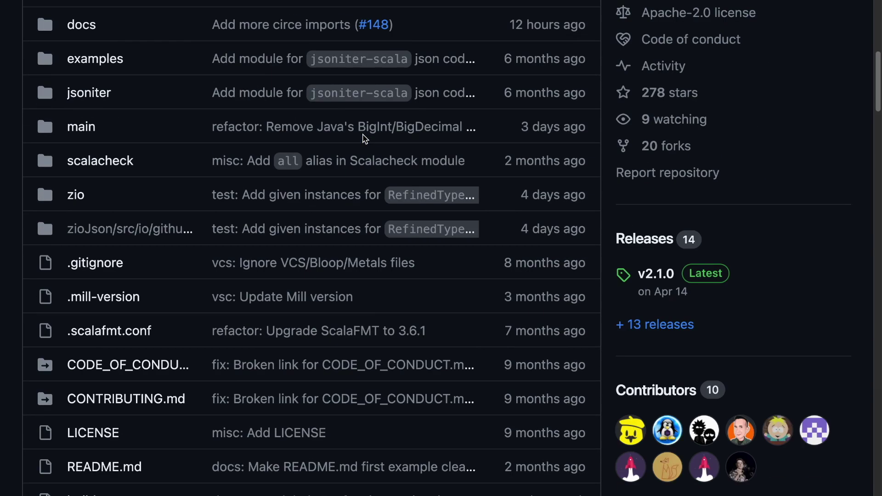
scroll(365, 138, down, 6)
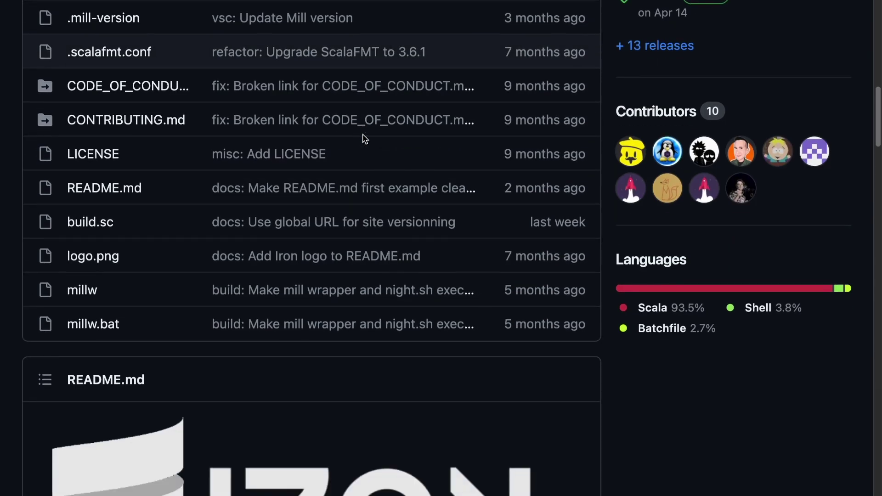
scroll(366, 139, down, 8)
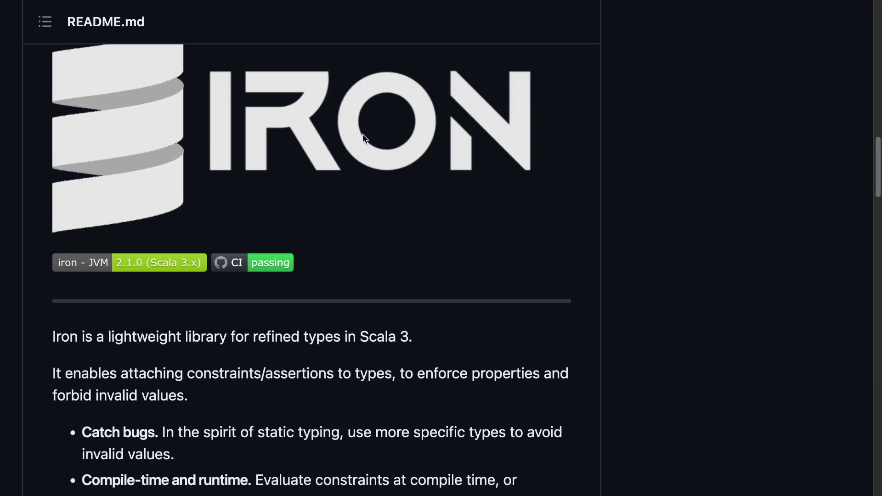
scroll(363, 138, down, 5)
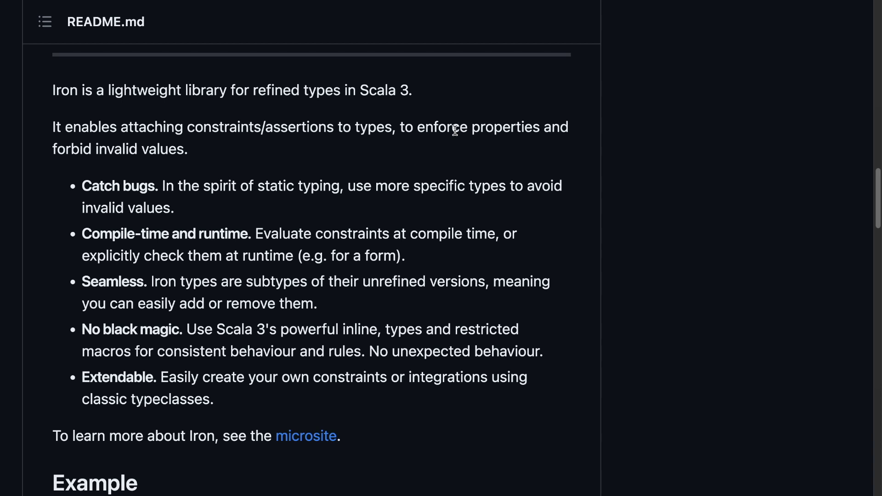
triple_click(177, 91)
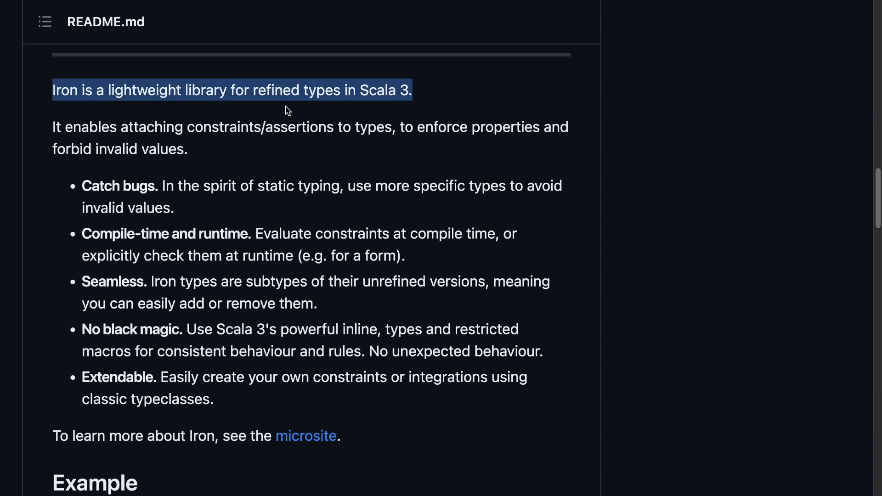
click(233, 144)
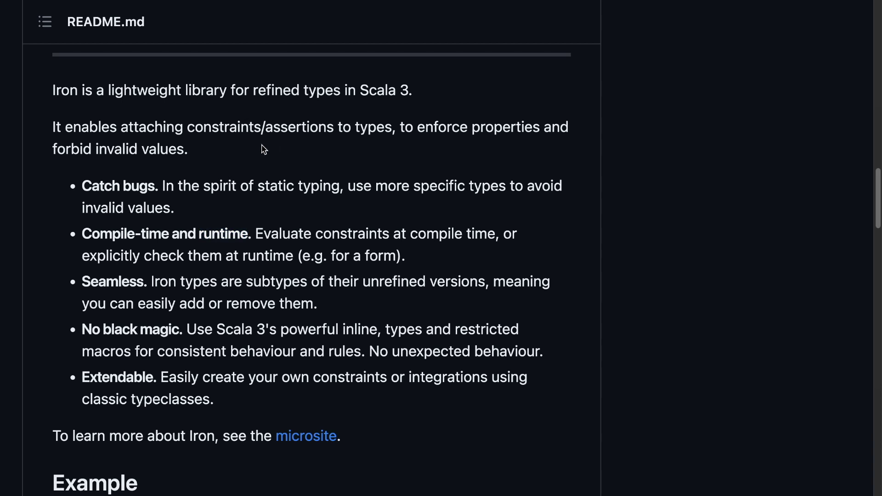
double_click(140, 185)
drag(140, 185, 88, 187)
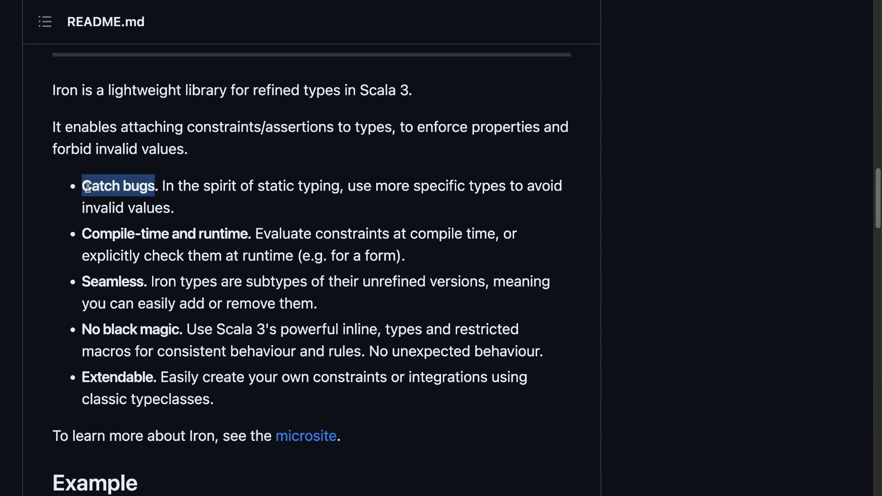
double_click(105, 233)
drag(105, 233, 216, 237)
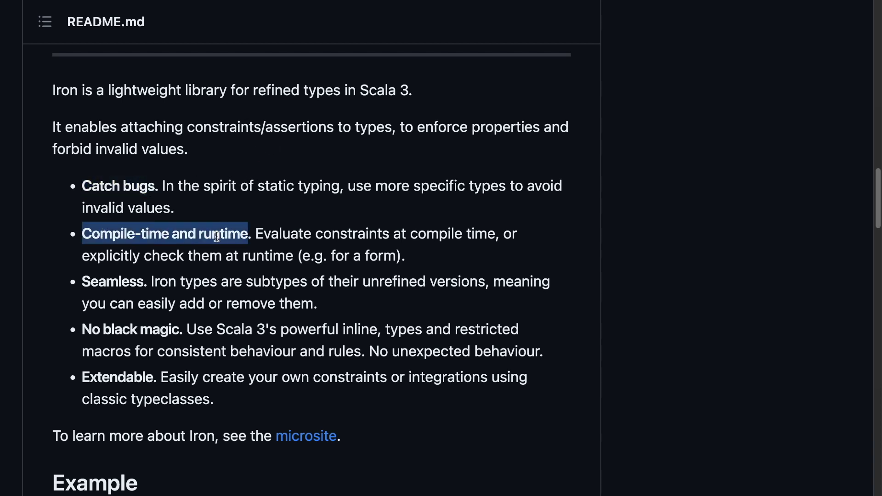
double_click(129, 284)
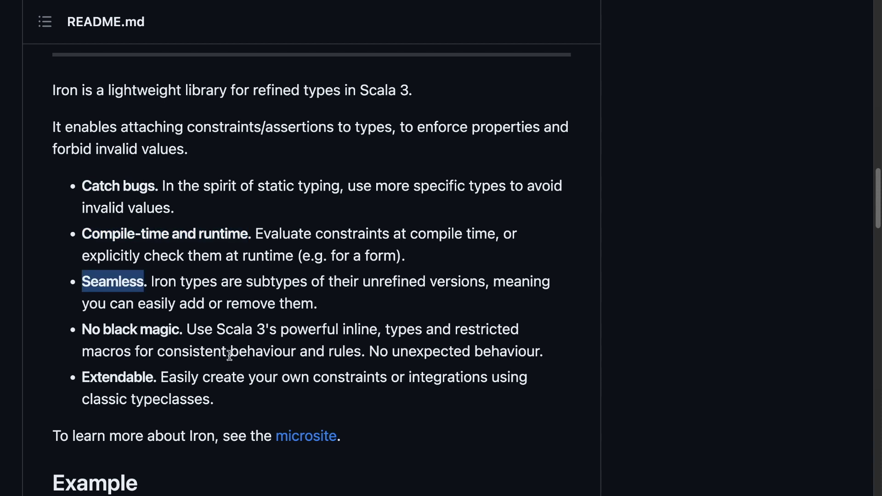
click(271, 372)
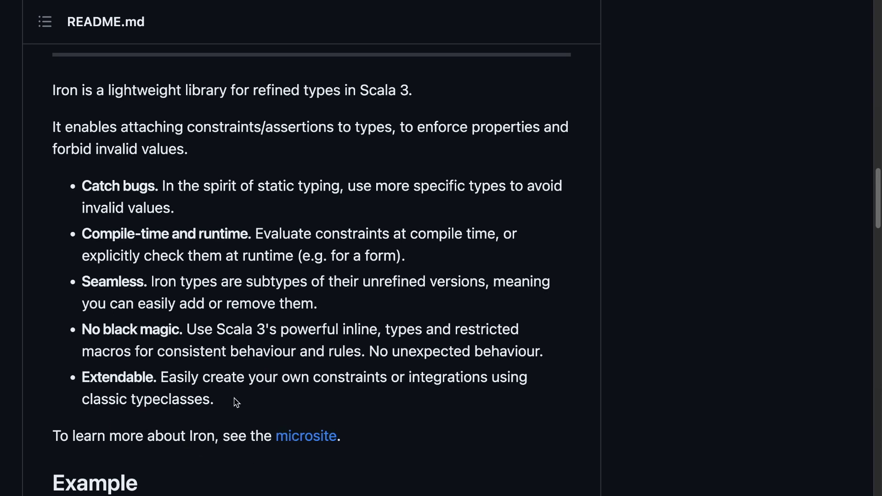
Scroll to the Example code and highlight the def log signature, its Double type and Positive constraint.
scroll(242, 345, down, 3)
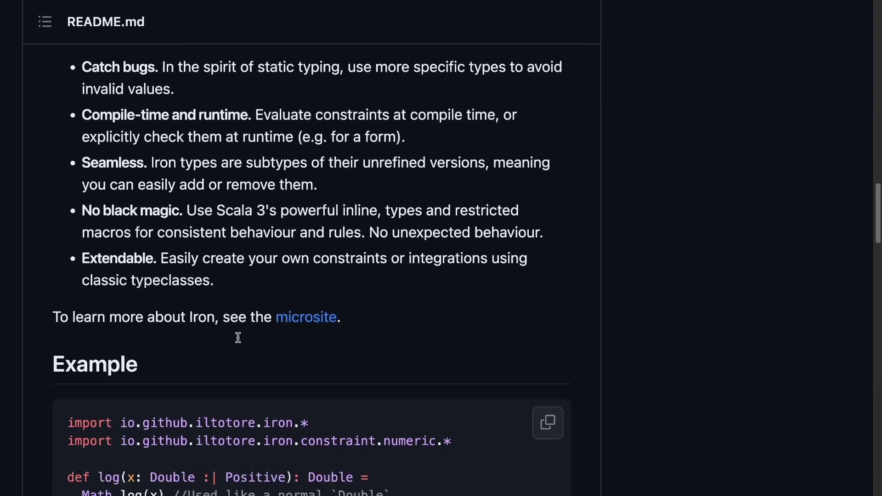
scroll(238, 337, down, 6)
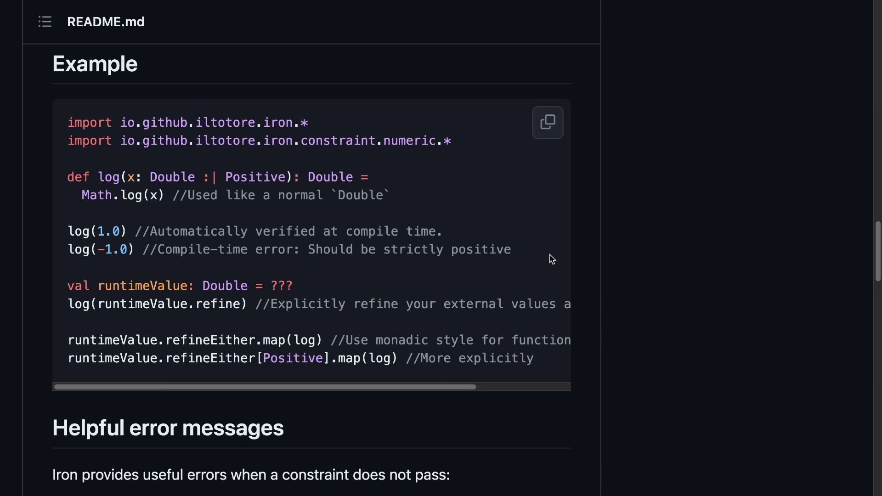
triple_click(161, 178)
triple_click(161, 178)
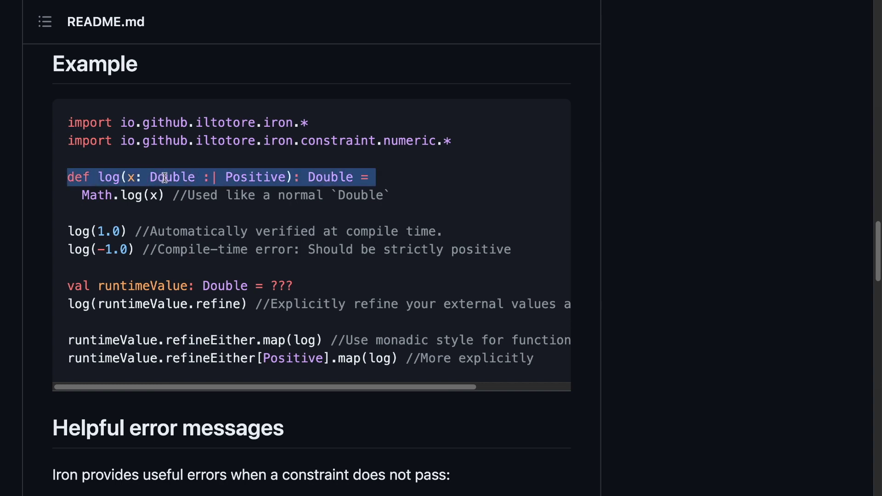
double_click(161, 178)
double_click(241, 177)
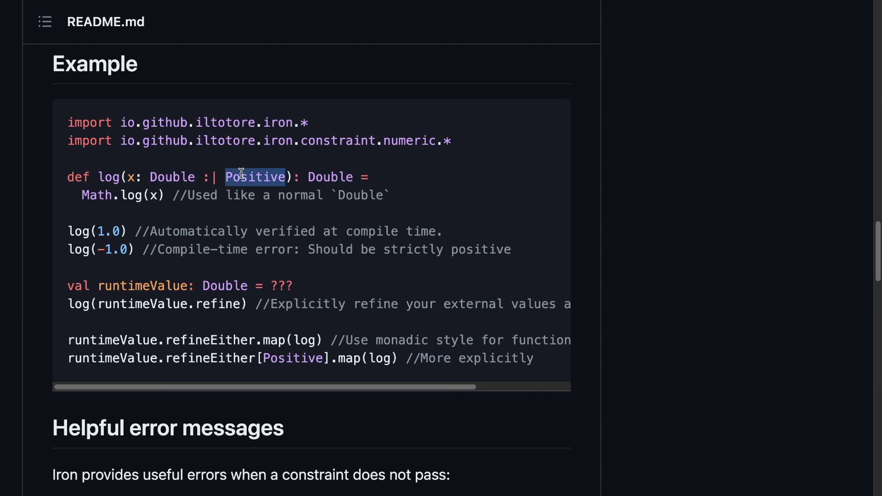
Highlight the two log calls and the runtimeValue refinement examples, then clear the highlight.
triple_click(216, 232)
drag(216, 232, 241, 249)
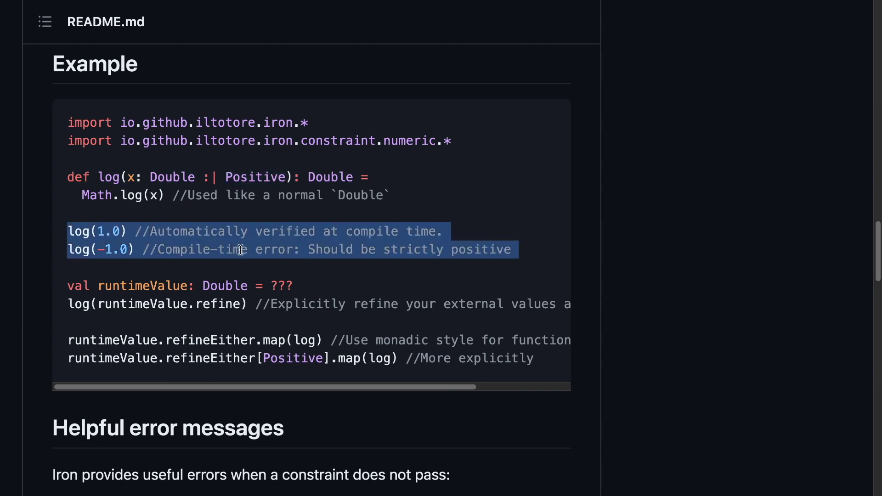
double_click(221, 281)
drag(221, 281, 272, 340)
click(272, 338)
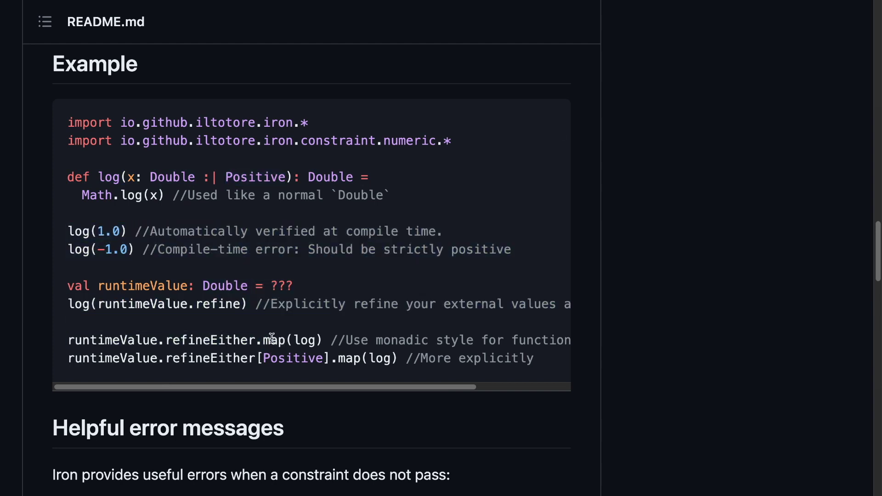
Scroll past the error messages and platform table down to the Useful links section.
scroll(268, 324, down, 3)
scroll(268, 323, down, 15)
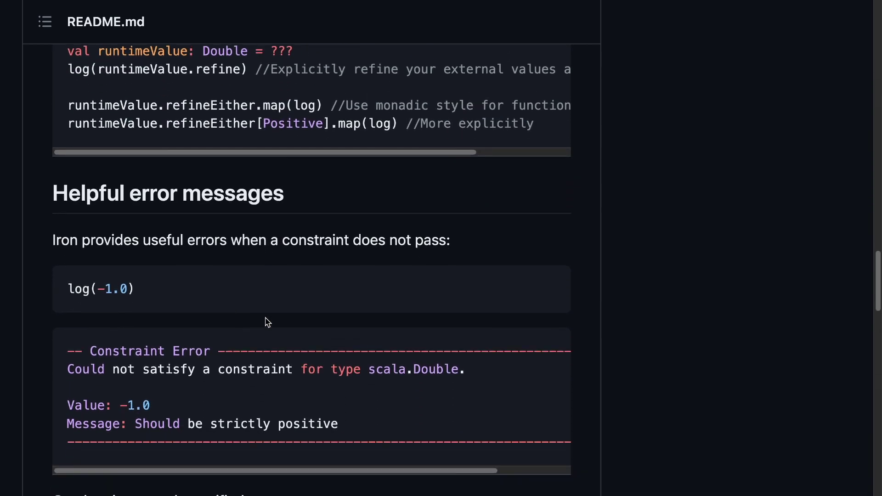
scroll(266, 322, down, 2)
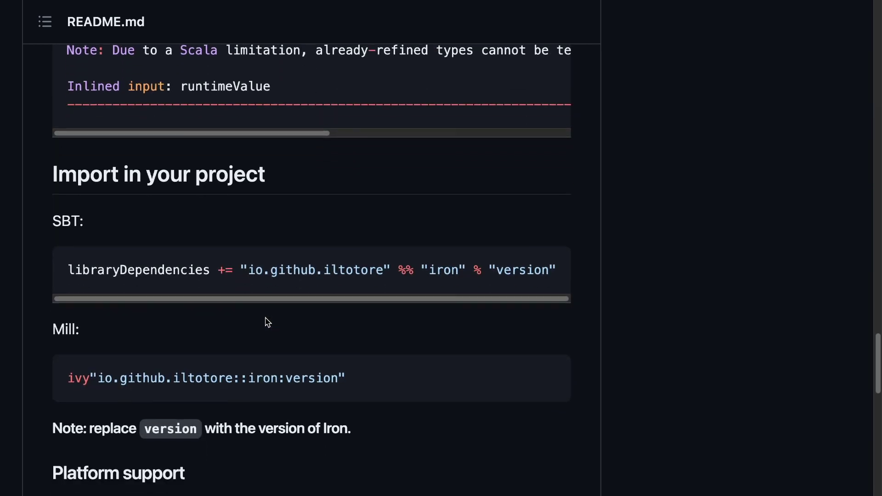
scroll(268, 323, down, 9)
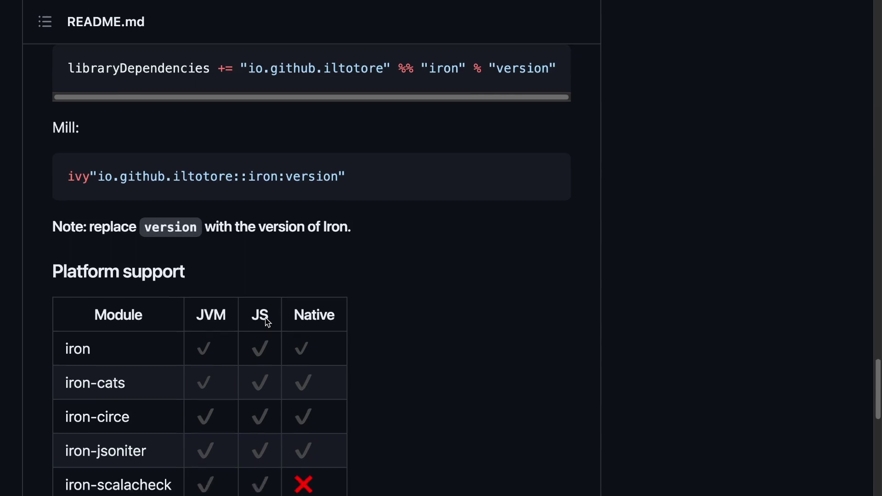
scroll(267, 323, down, 8)
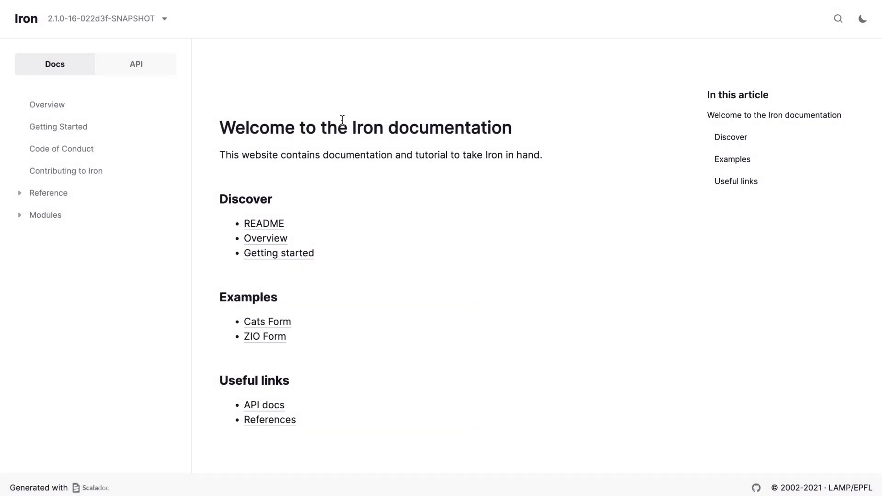
click(863, 20)
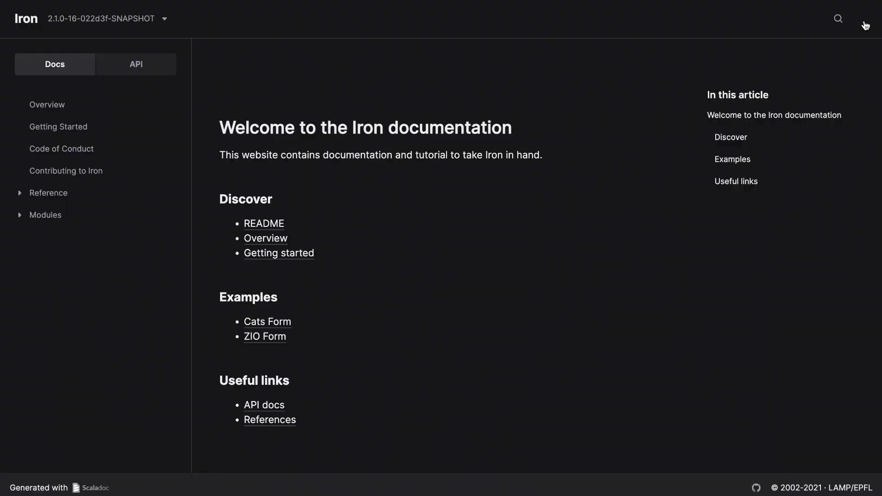
click(864, 23)
click(864, 21)
click(864, 20)
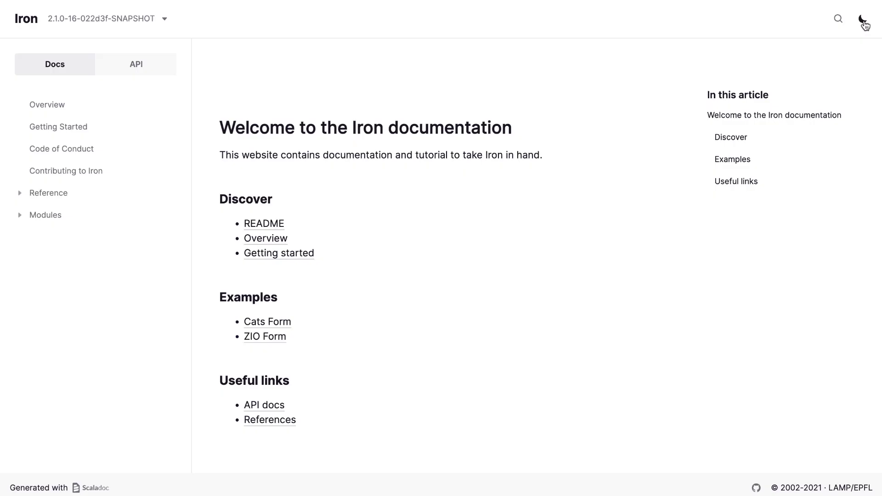
click(864, 20)
click(864, 21)
Open the Overview article and highlight its intro, the Why refined types matter and Use cases sections.
click(67, 113)
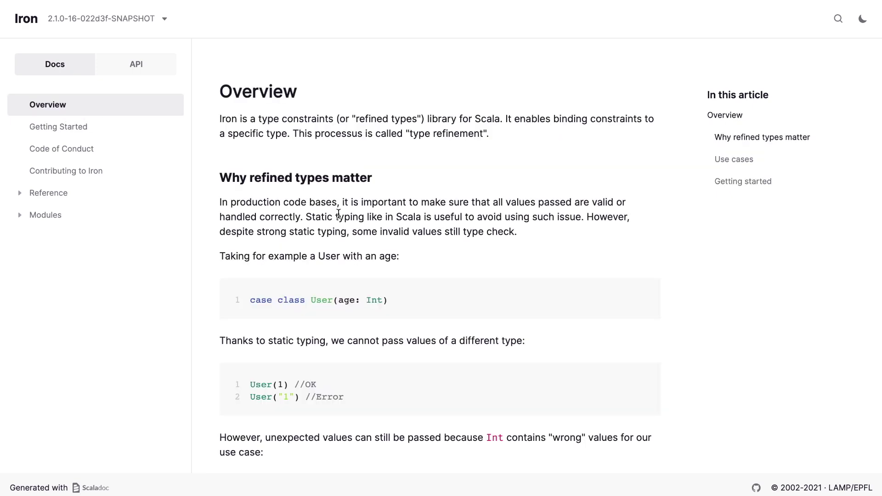
triple_click(465, 120)
triple_click(352, 177)
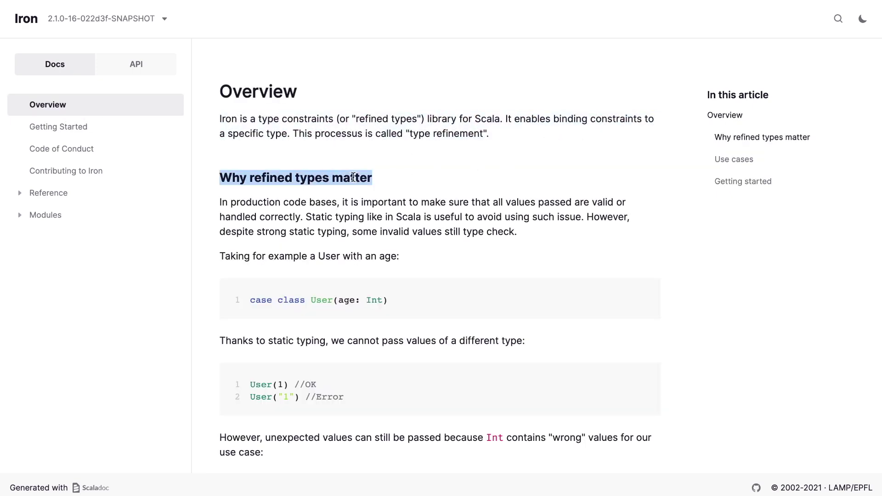
scroll(403, 179, down, 12)
triple_click(304, 237)
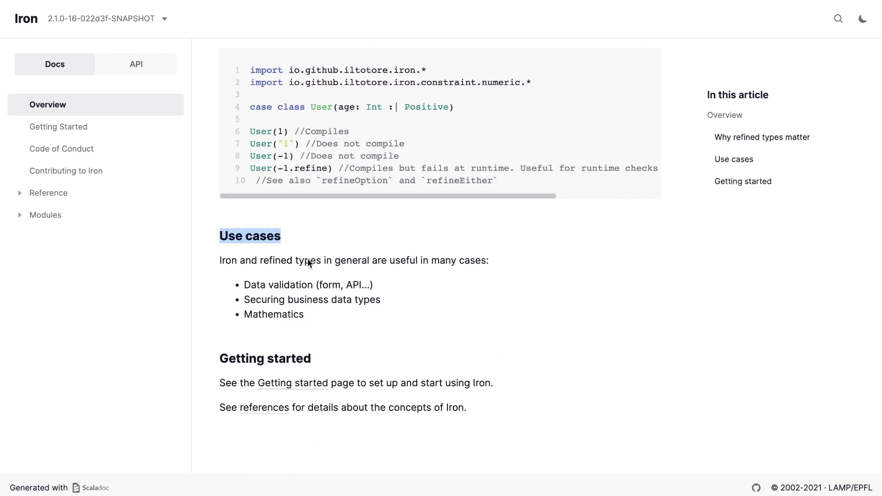
drag(307, 259, 431, 315)
click(470, 350)
Highlight the line pointing to the references and follow its Getting Started link.
scroll(469, 350, up, 3)
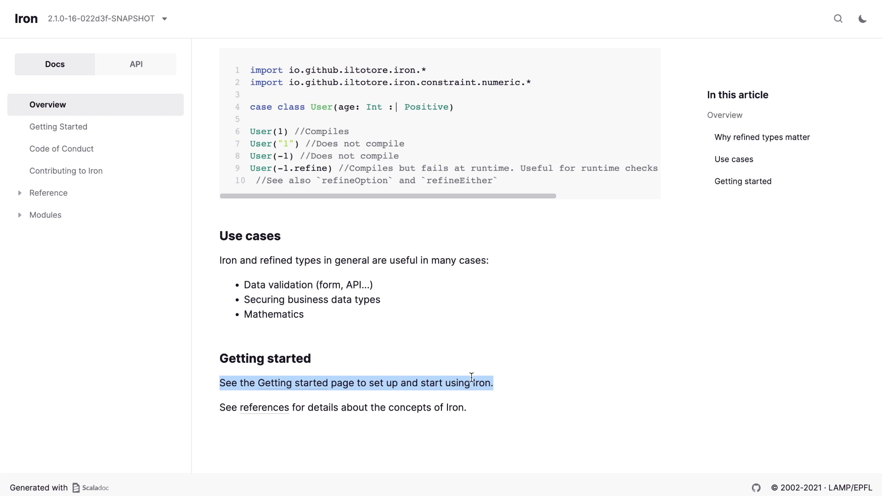
triple_click(449, 407)
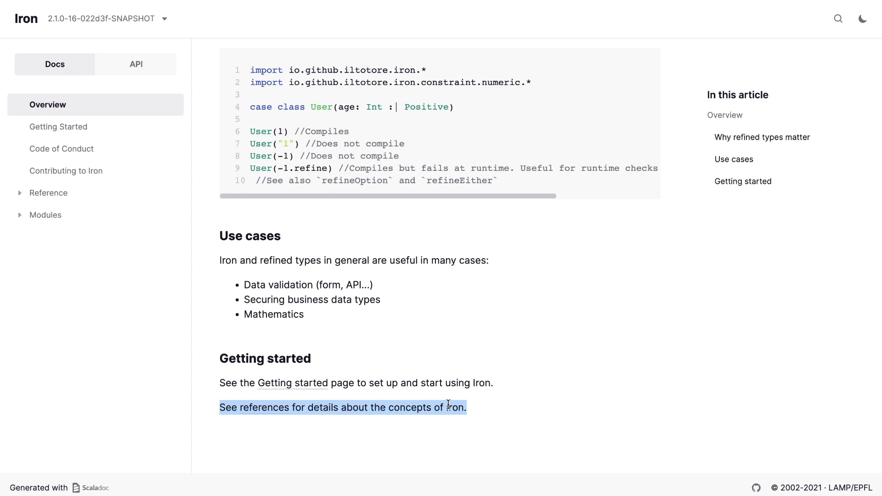
click(295, 384)
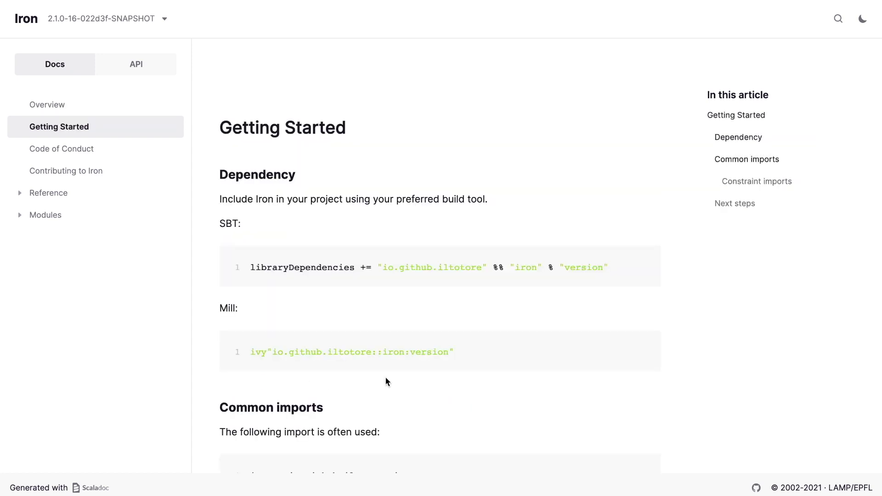
click(126, 28)
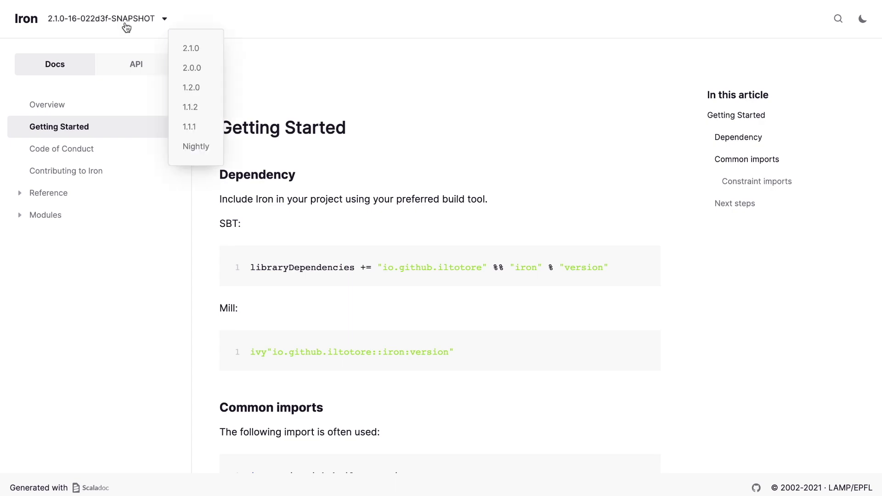
scroll(427, 317, down, 4)
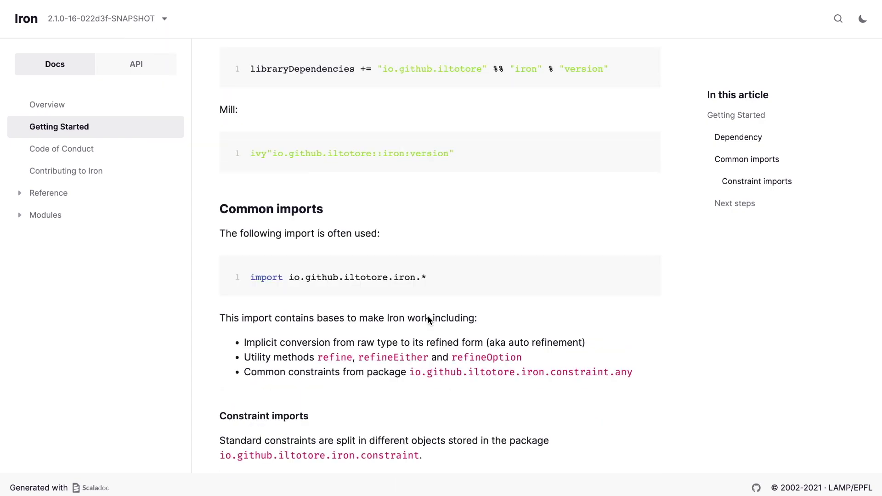
scroll(428, 317, down, 3)
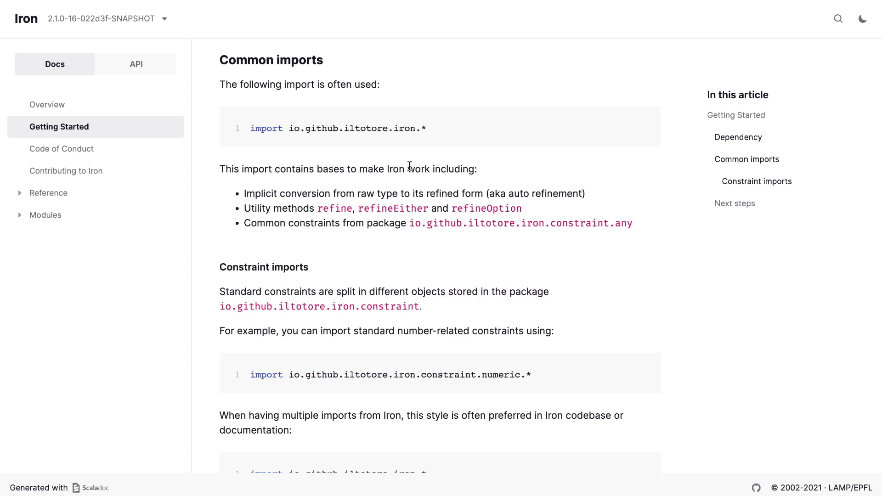
triple_click(437, 128)
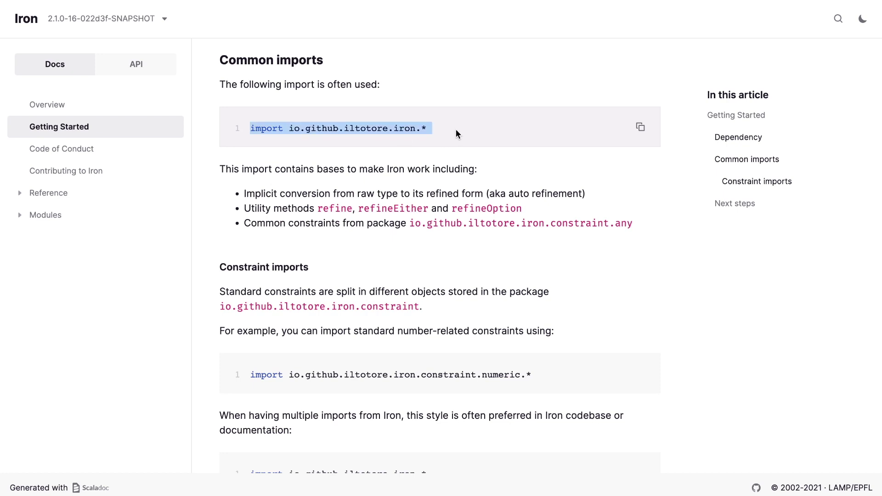
drag(245, 194, 485, 195)
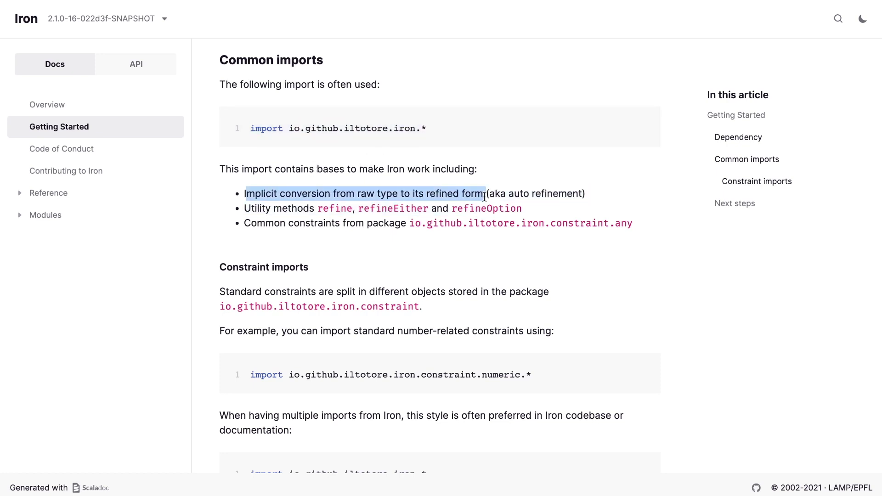
drag(251, 210, 481, 212)
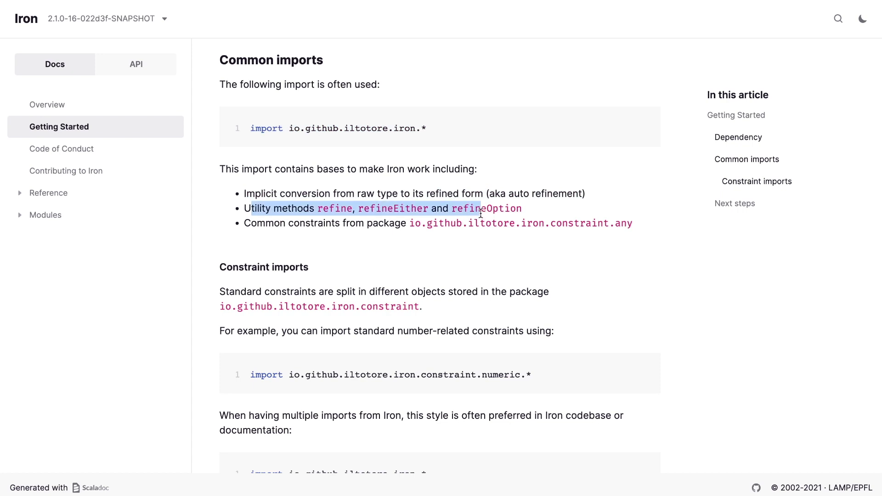
click(341, 214)
double_click(341, 212)
drag(289, 223, 511, 224)
scroll(511, 224, down, 3)
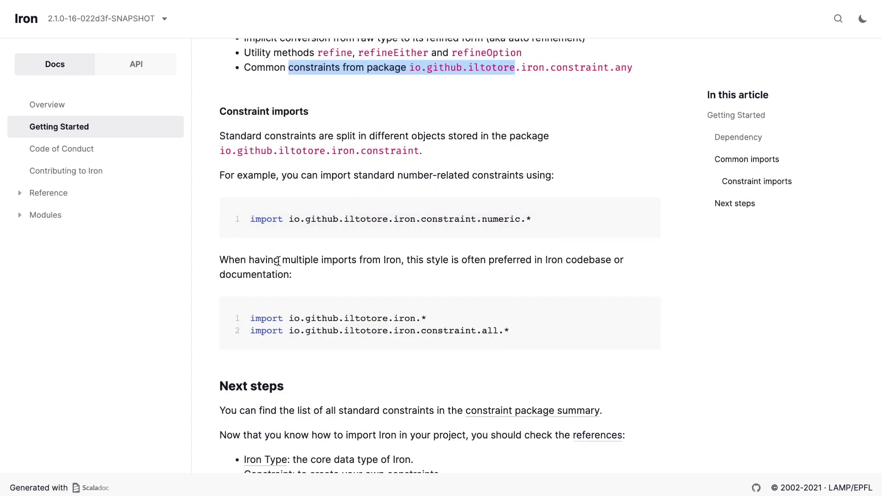
drag(281, 260, 508, 282)
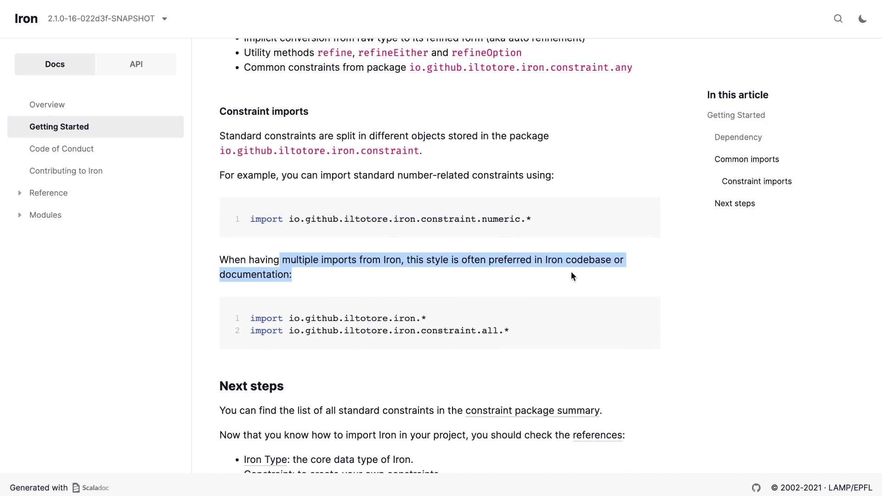
scroll(519, 278, down, 2)
click(519, 273)
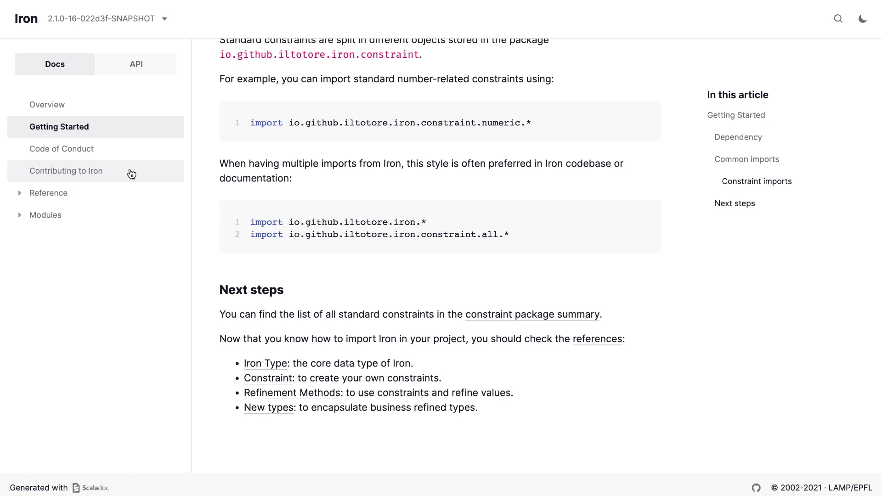
click(89, 195)
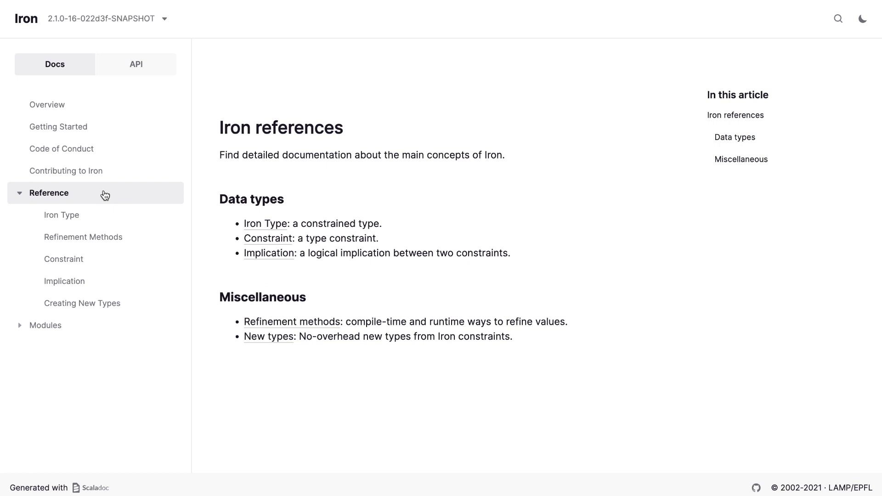
Highlight the references intro, then step through Iron Type, Refinement Methods and Constraint to Implication.
triple_click(303, 151)
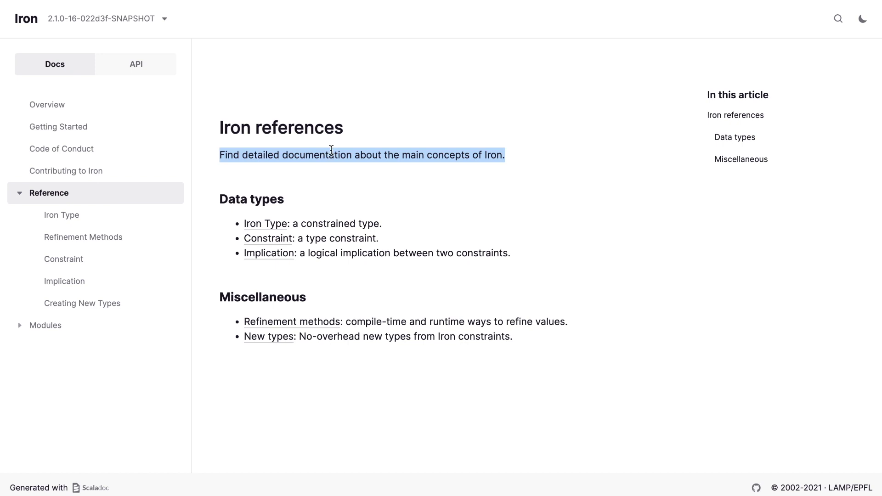
click(372, 418)
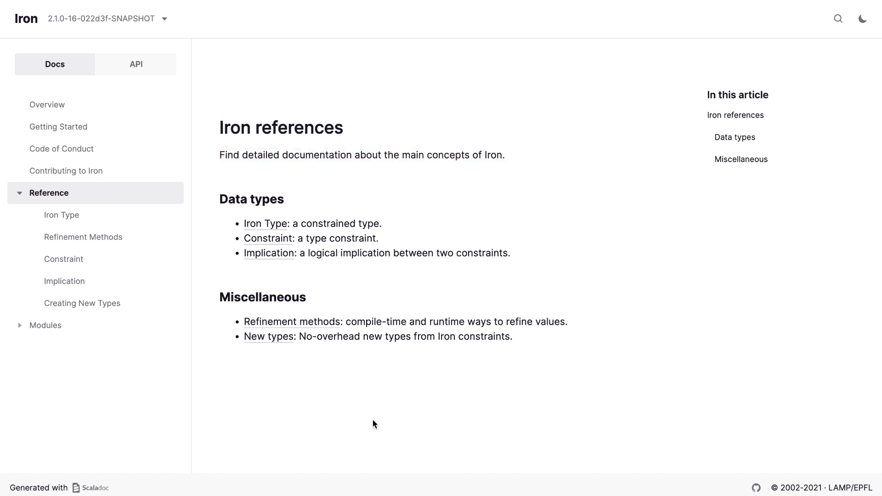
click(67, 214)
click(79, 237)
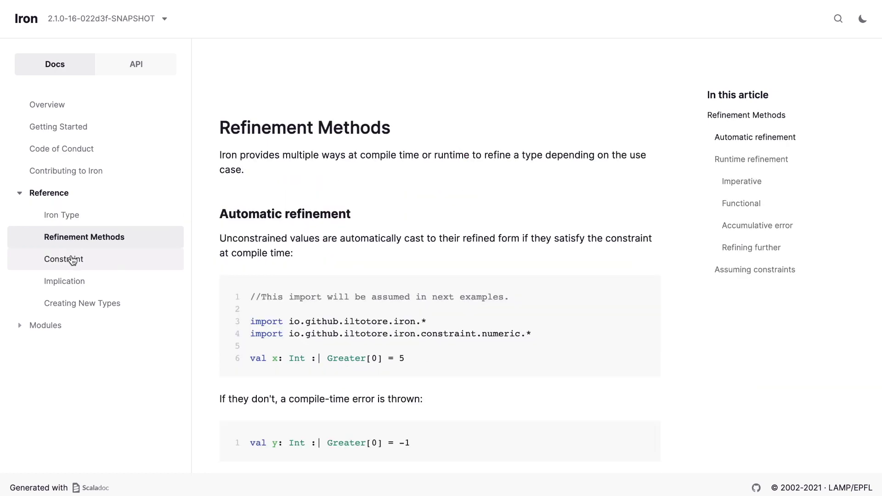
click(76, 262)
click(74, 278)
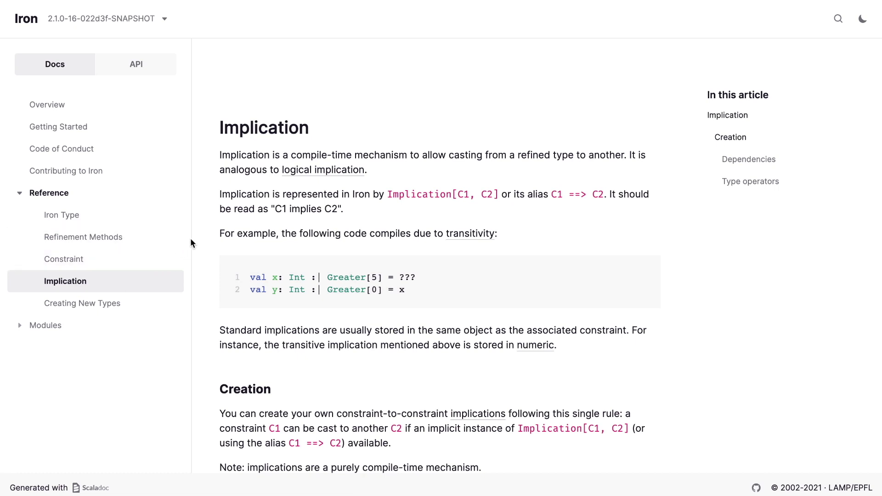
Return to Iron Type and highlight the IronType[A, C] definition and the constraint C bullet.
click(163, 213)
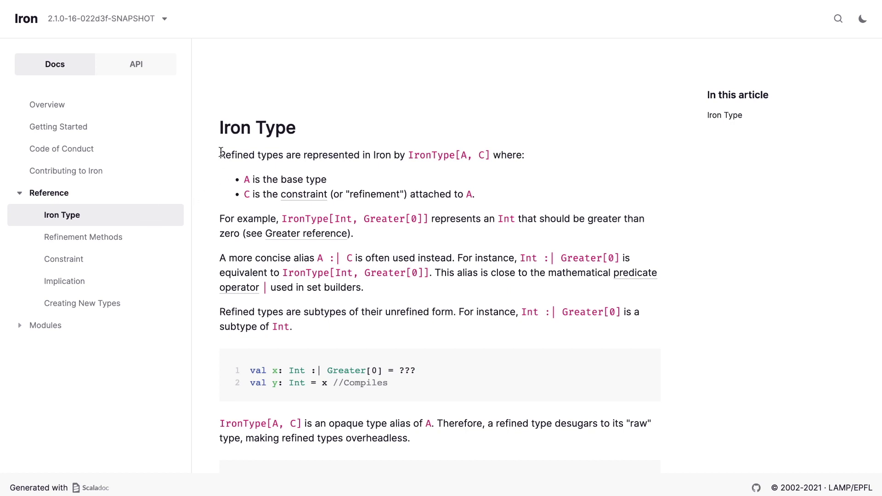
drag(258, 155, 565, 171)
click(563, 171)
triple_click(317, 179)
triple_click(334, 193)
Scroll to the bottom of Iron Type and continue to the Creating New Types article.
scroll(309, 224, down, 3)
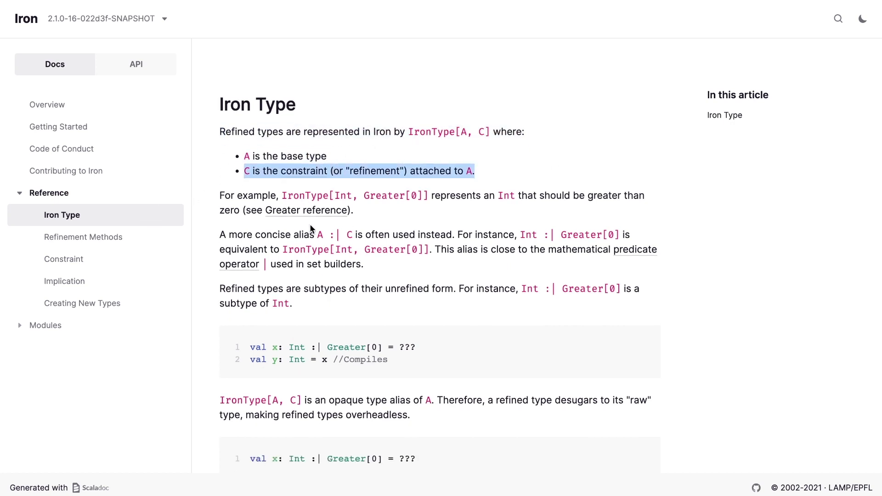
scroll(347, 256, down, 2)
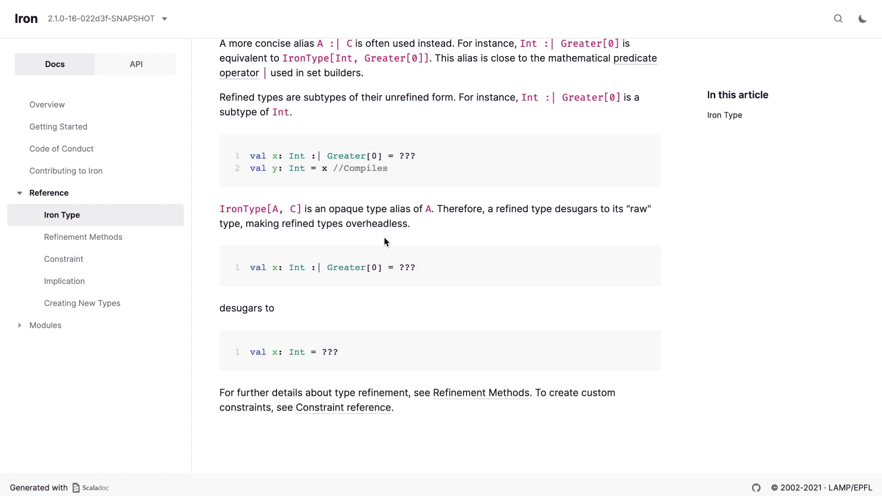
click(116, 303)
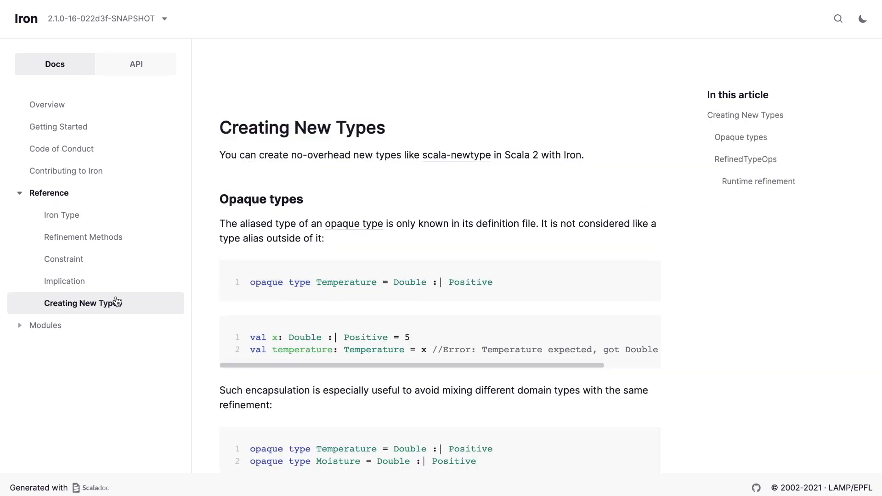
Read Creating New Types from its intro sentence to the final example, then open the Modules page.
triple_click(279, 160)
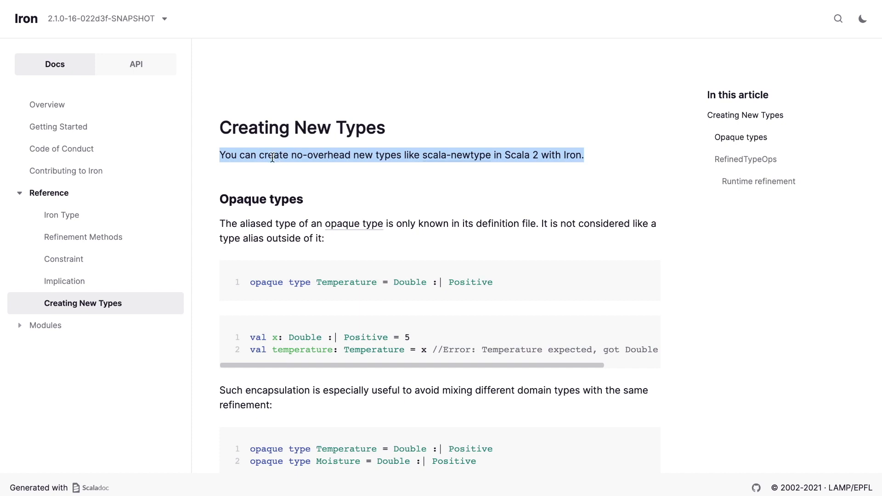
scroll(272, 158, down, 4)
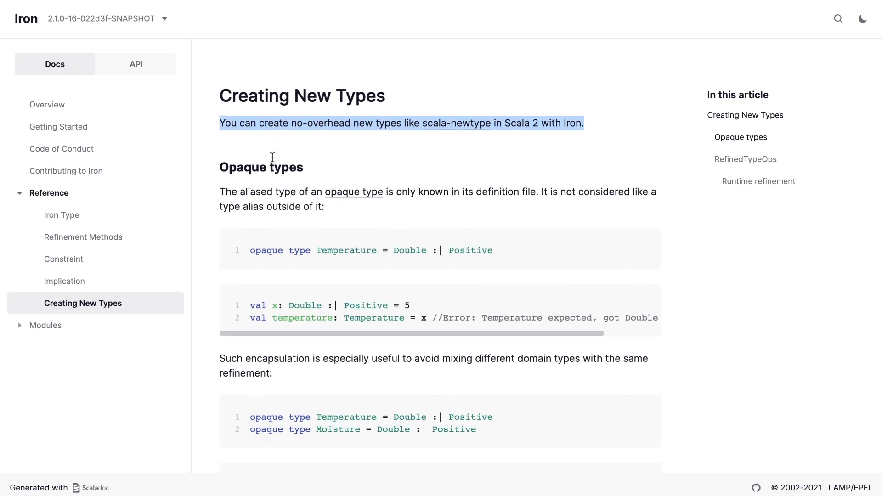
scroll(272, 157, down, 8)
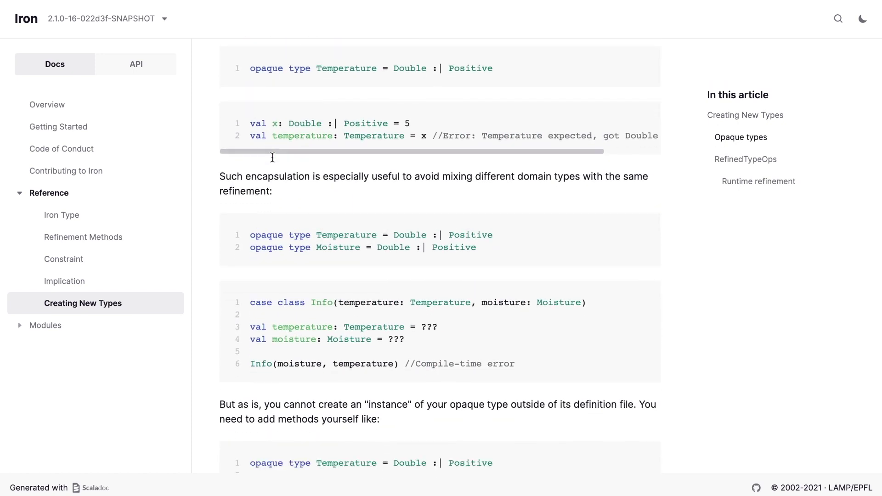
scroll(273, 157, down, 4)
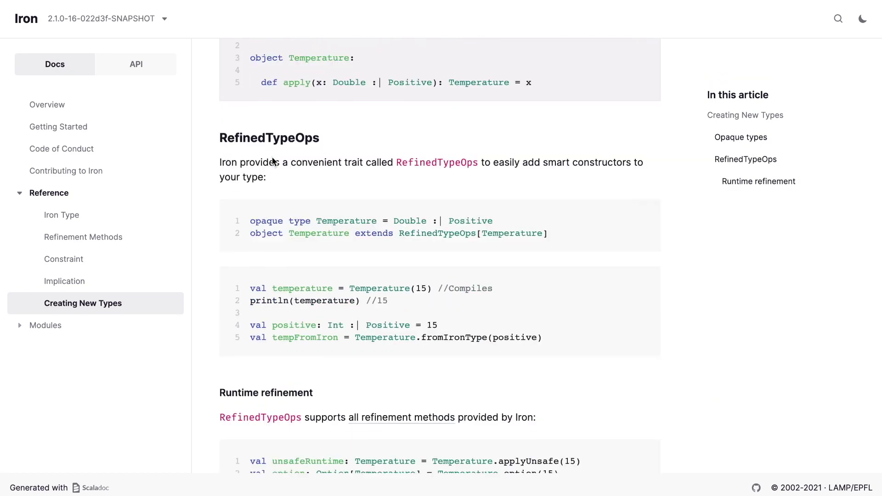
scroll(272, 157, down, 4)
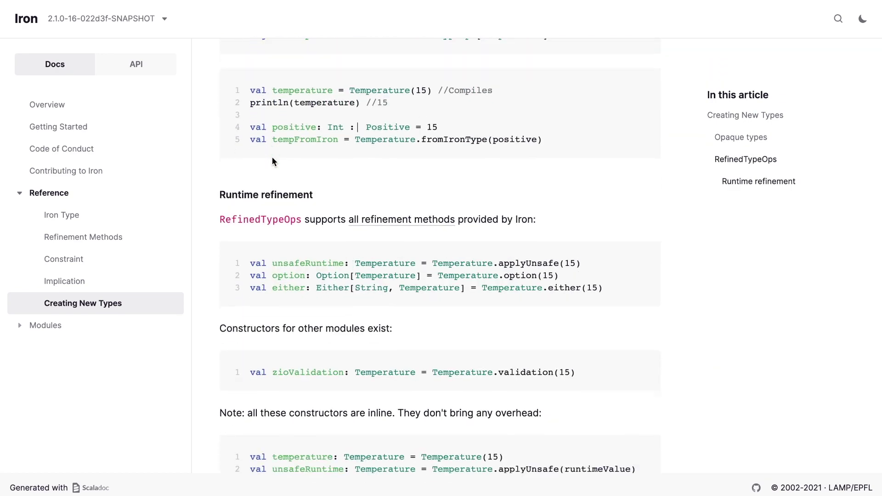
scroll(272, 158, down, 2)
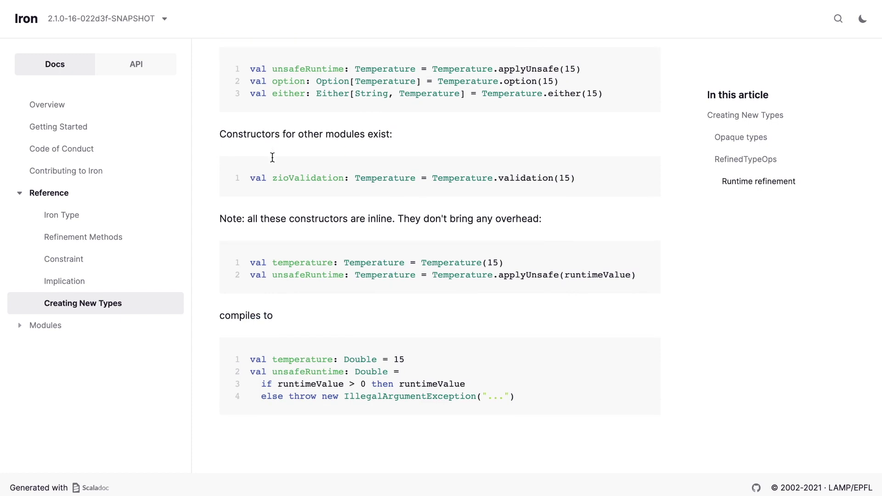
click(51, 326)
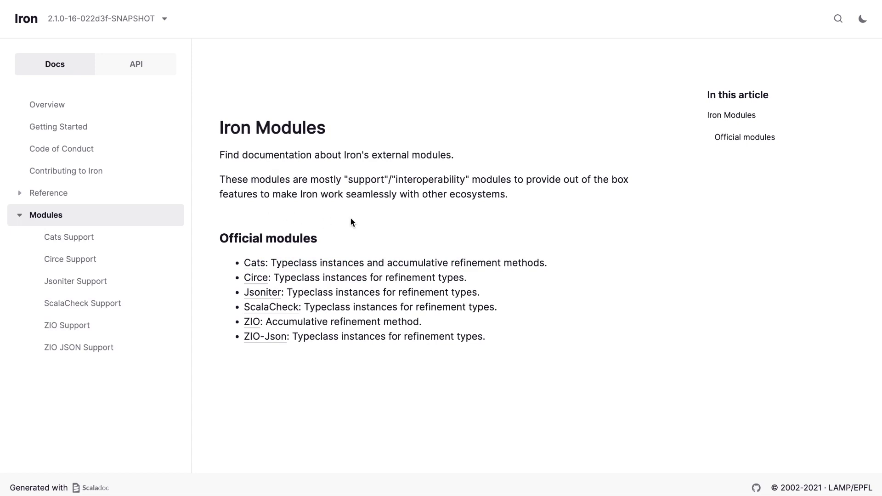
Highlight the Circe, Jsoniter and Cats module descriptions in the official modules list.
triple_click(315, 281)
triple_click(313, 292)
triple_click(306, 265)
click(312, 280)
Open Cats Support, highlight its intro and SBT dependency, and scroll to the accumulative error-handling examples.
click(104, 245)
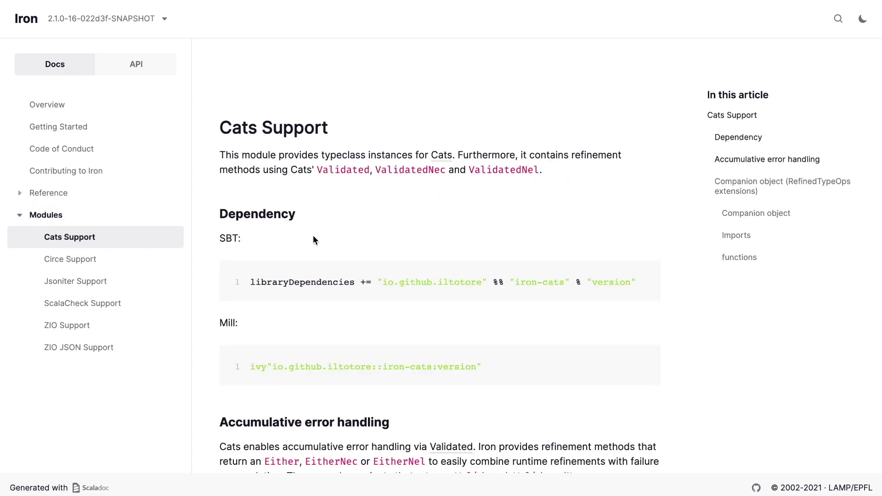
triple_click(276, 170)
triple_click(283, 220)
scroll(311, 229, down, 1)
scroll(311, 229, down, 10)
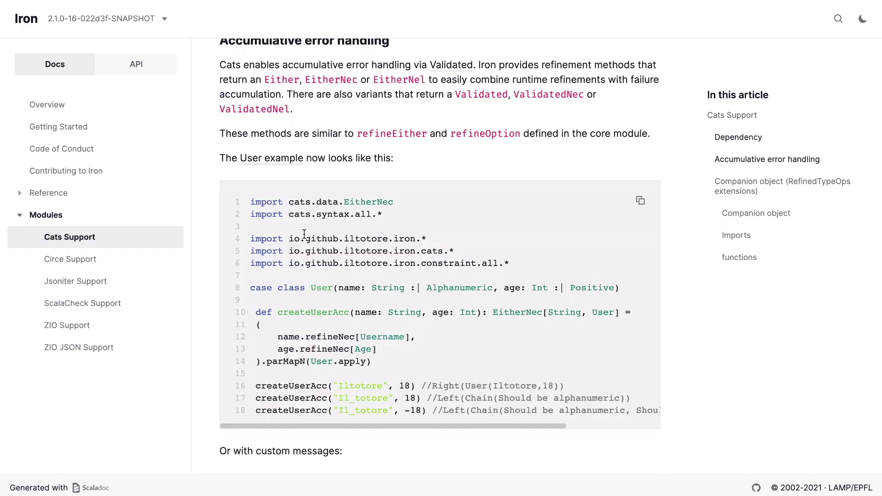
scroll(356, 343, up, 1)
scroll(357, 342, down, 4)
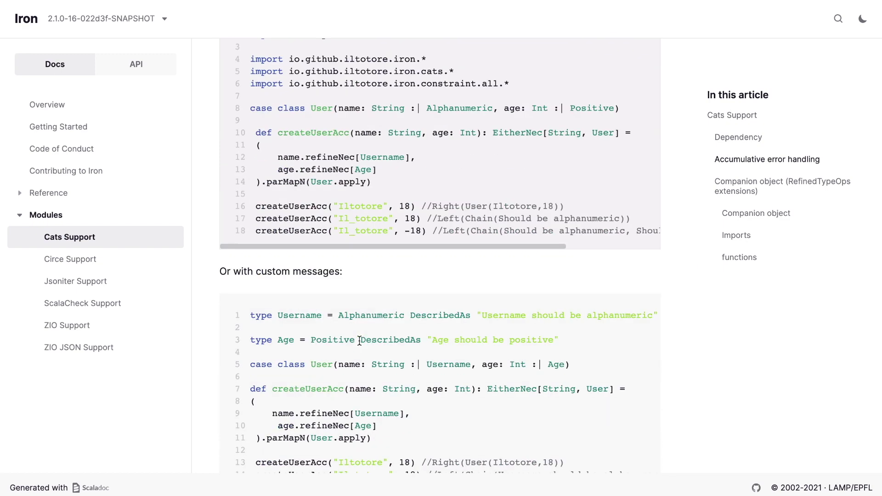
Switch to the API reference, glance at the version list, and open the io.github.iltotore.iron package.
click(143, 71)
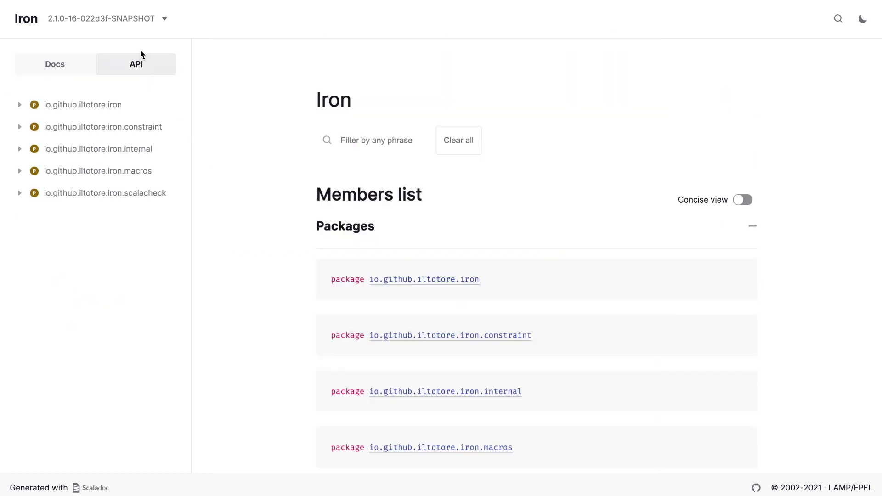
click(124, 25)
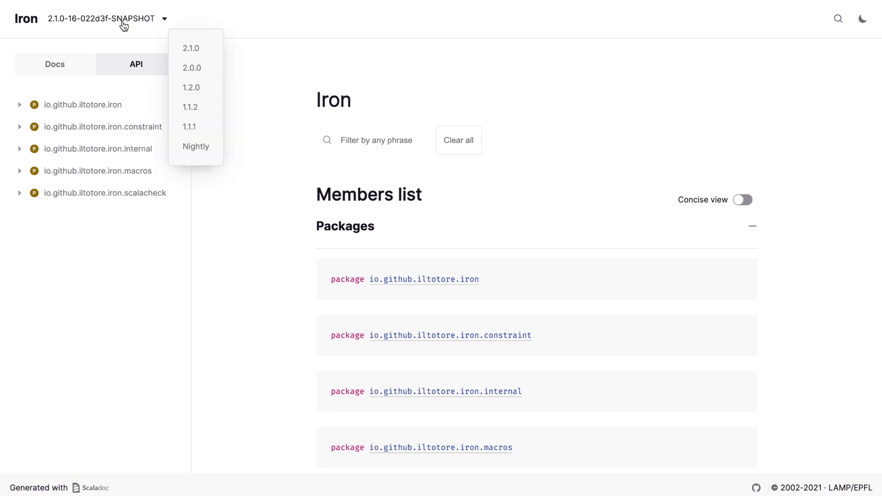
click(123, 25)
scroll(393, 175, down, 1)
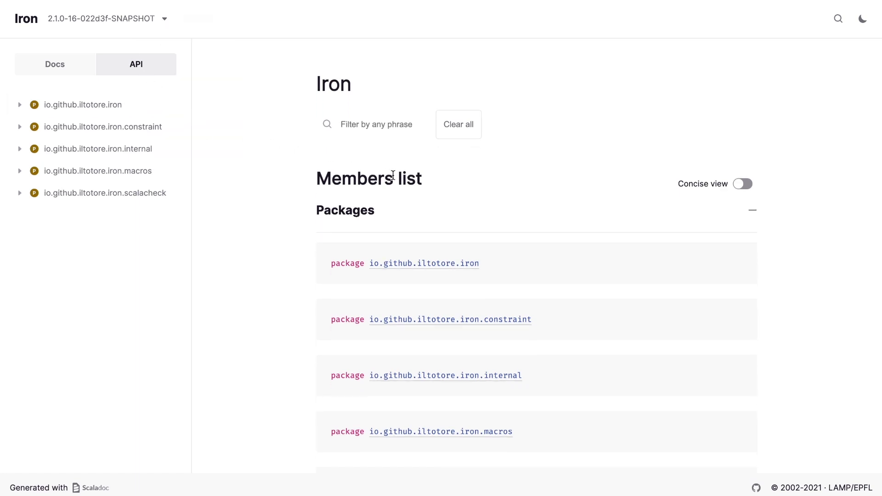
click(443, 265)
Scroll down the package listing and open the reference page for the any object.
scroll(442, 248, down, 5)
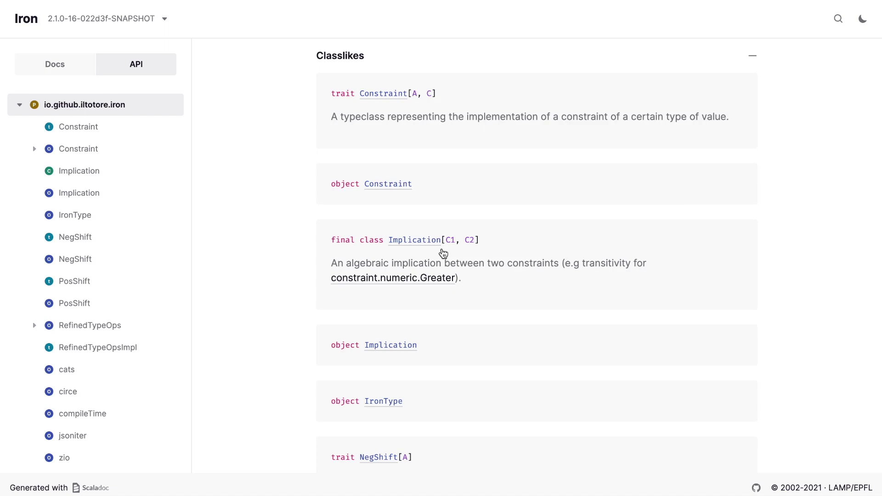
scroll(444, 254, down, 20)
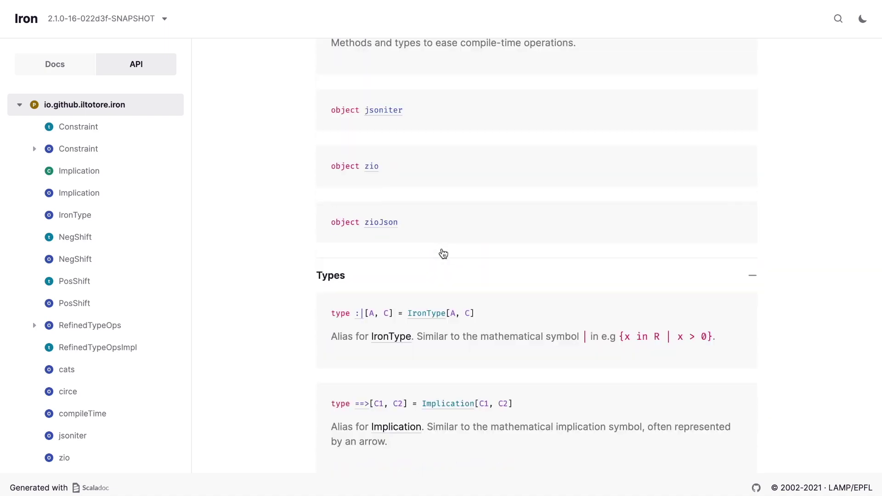
scroll(443, 254, down, 6)
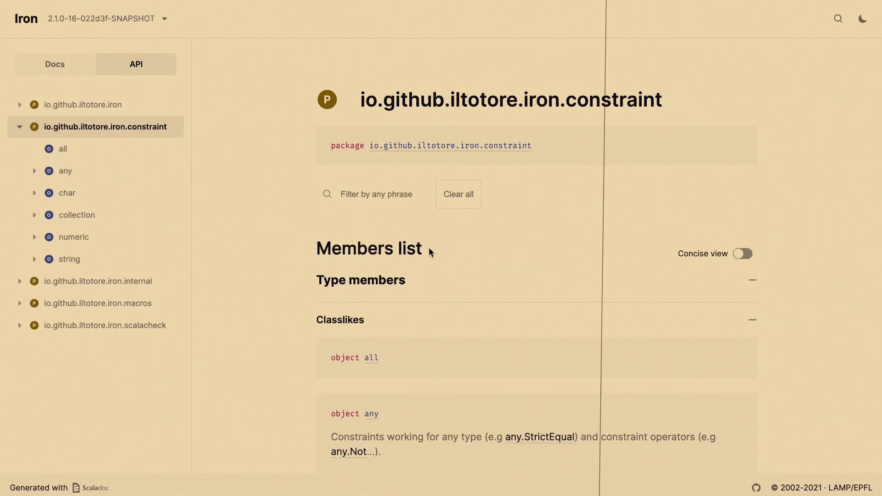
scroll(429, 247, down, 3)
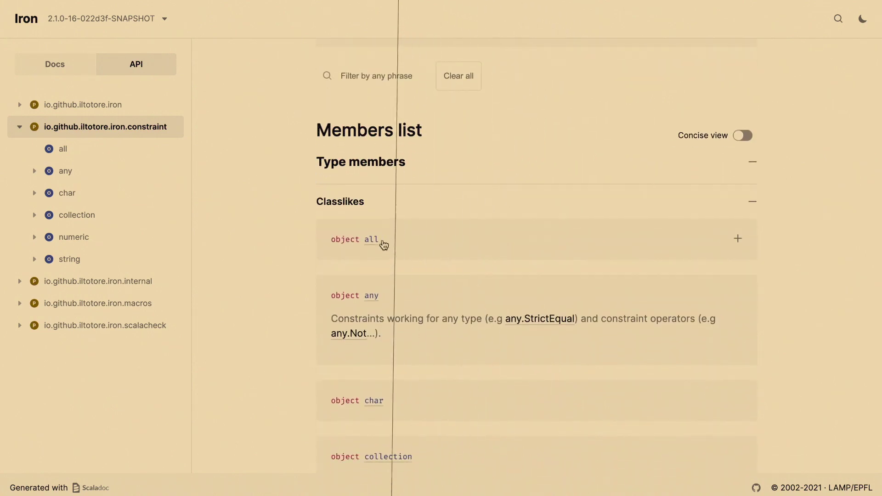
click(370, 295)
Open the Not class reference from the any object and select its description sentence.
scroll(383, 262, down, 9)
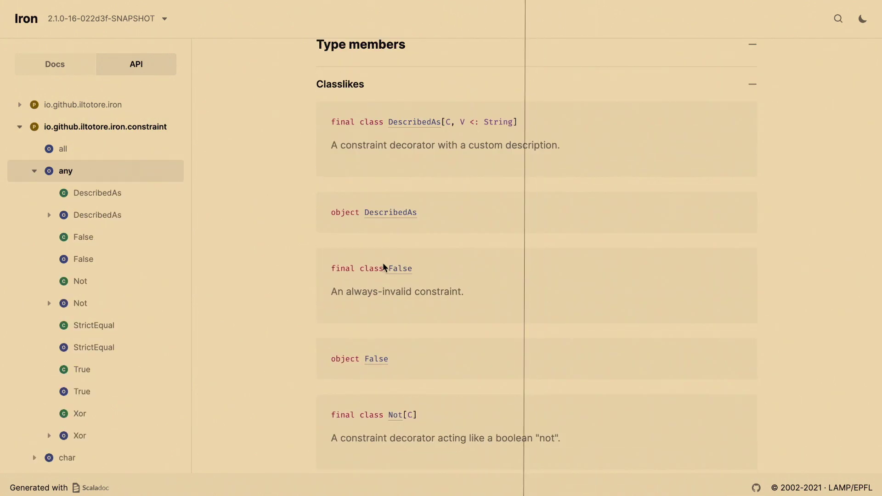
scroll(384, 267, down, 15)
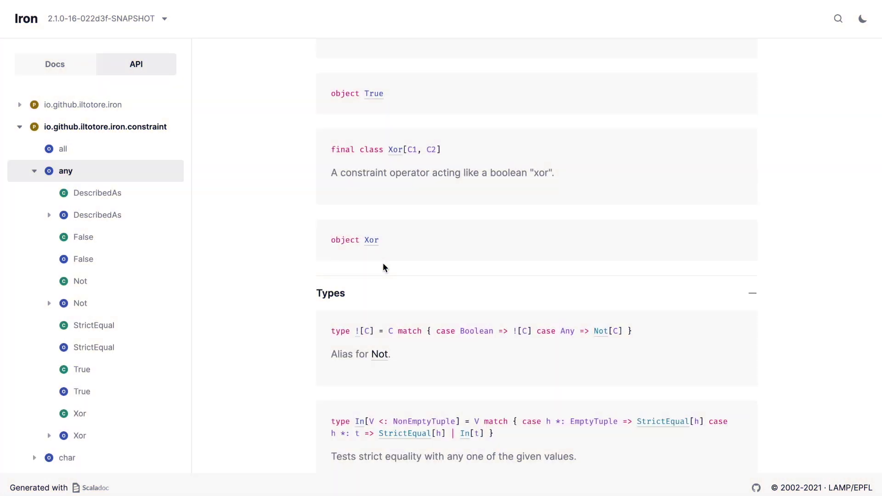
scroll(384, 268, down, 2)
click(379, 279)
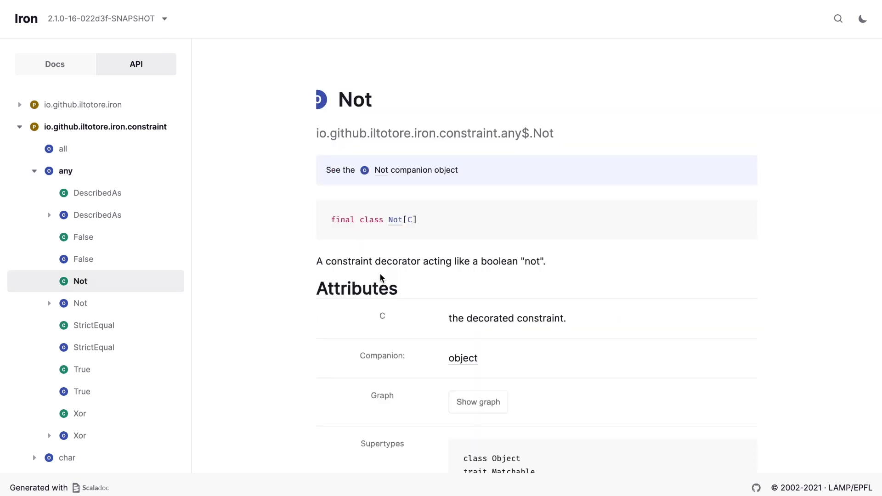
scroll(407, 277, down, 5)
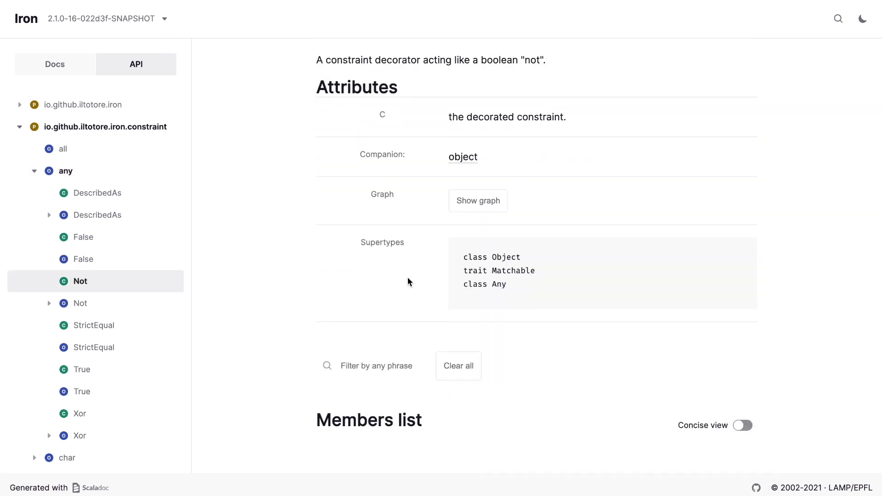
scroll(407, 276, up, 4)
triple_click(430, 236)
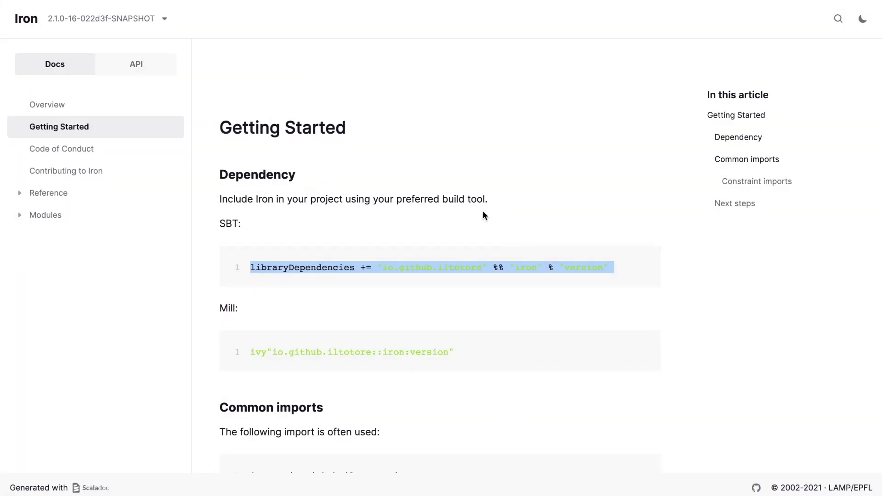
Deselect the SBT dependency line and show the documentation versions list on Getting Started.
click(504, 246)
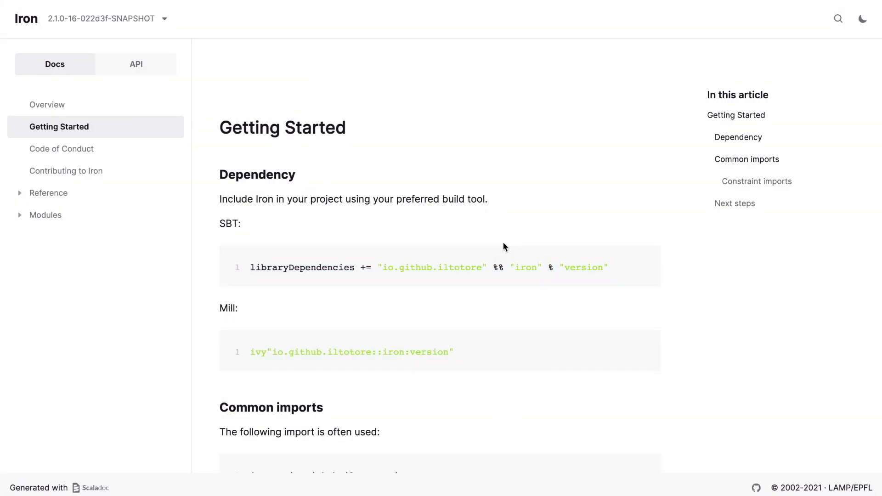
click(154, 19)
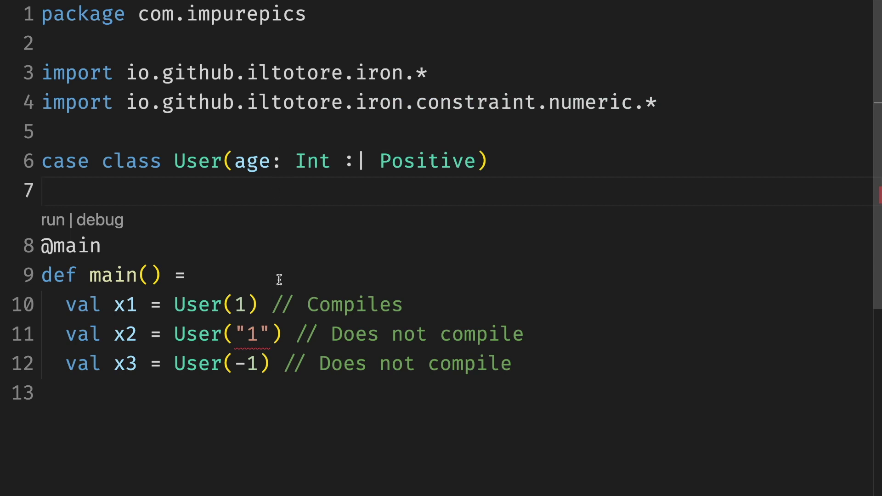
Comment out the User("1") example line and scroll to review the remaining errors.
key(ctrl+a)
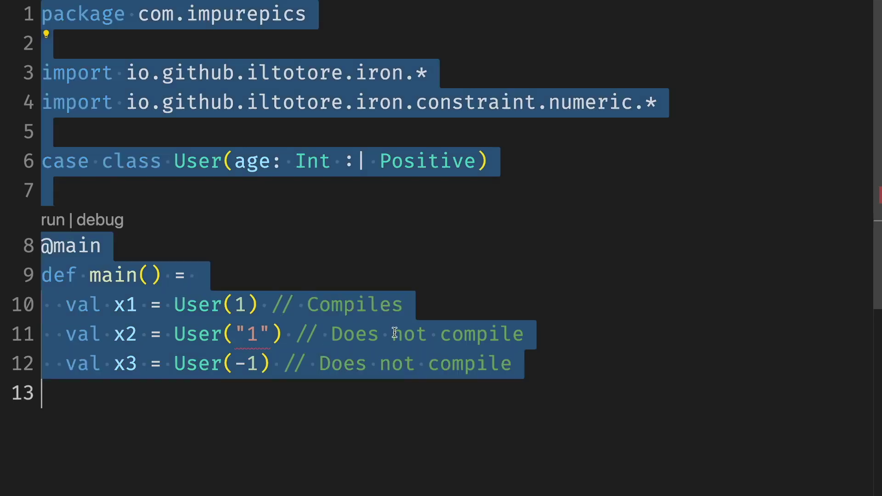
click(389, 337)
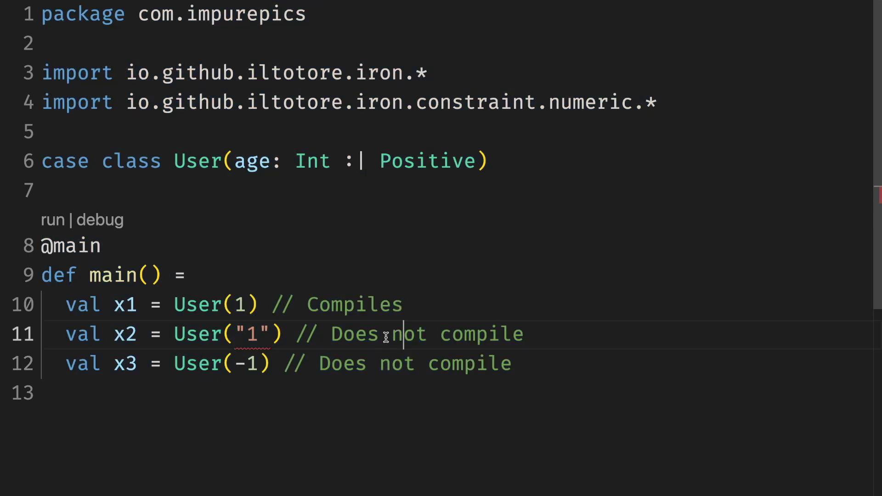
key(ctrl+slash)
mouse_move(240, 367)
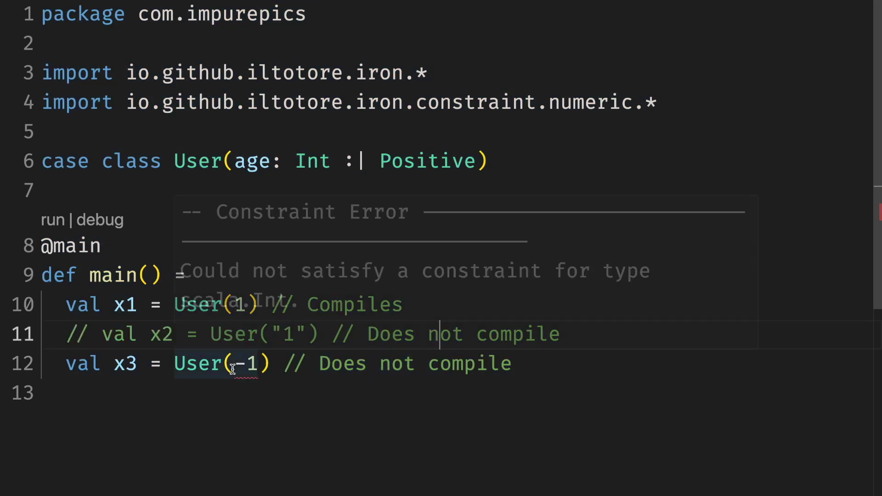
scroll(311, 296, down, 2)
scroll(311, 297, down, 1)
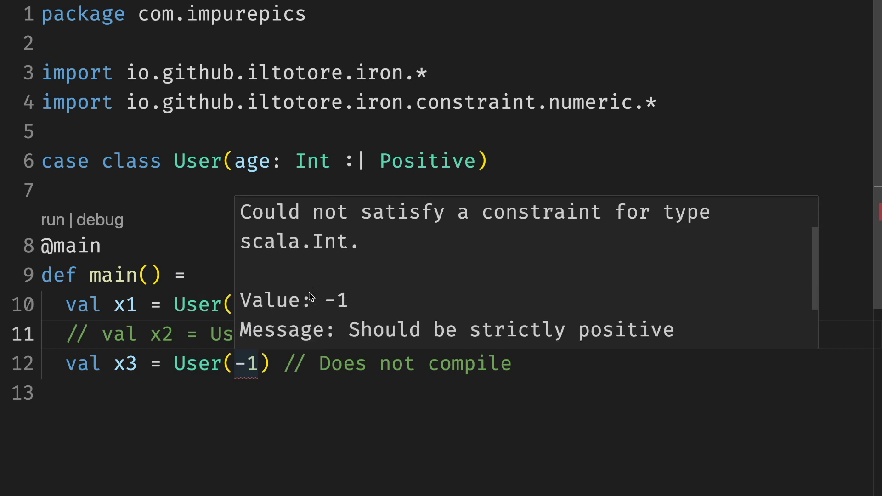
scroll(624, 239, down, 1)
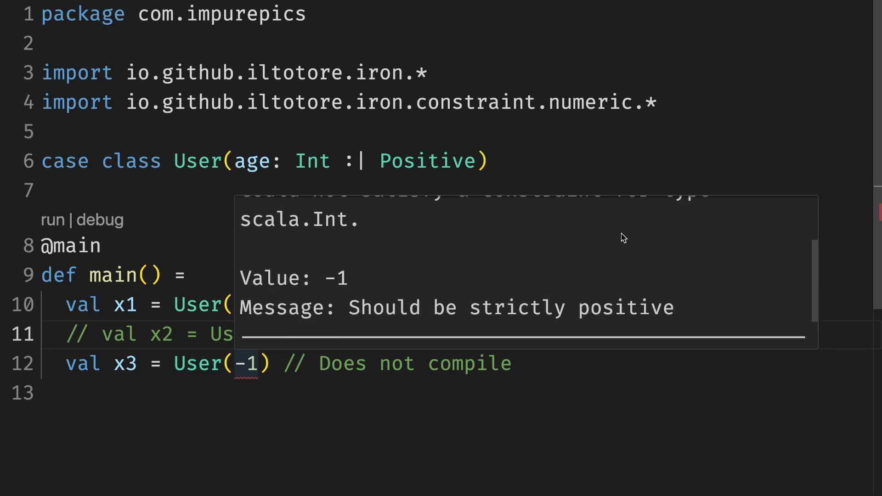
Change User's age constraint on line 6 from Positive to Not[Positive].
click(382, 163)
text(Not[)
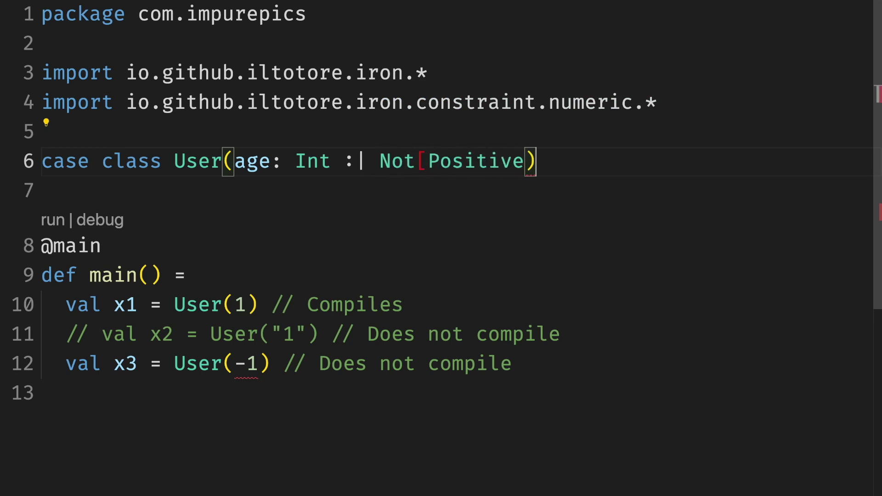
key(Left)
text(])
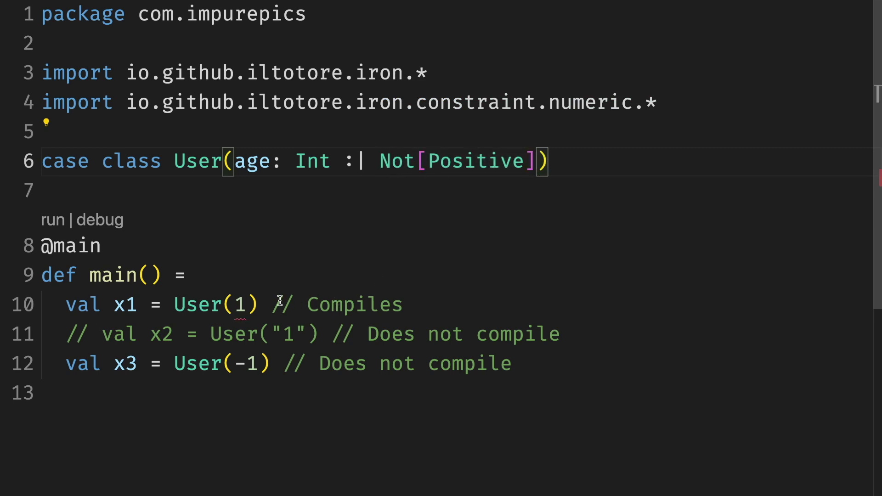
Comment out the User(1) example line and start typing another Not[ wrapper.
mouse_move(239, 304)
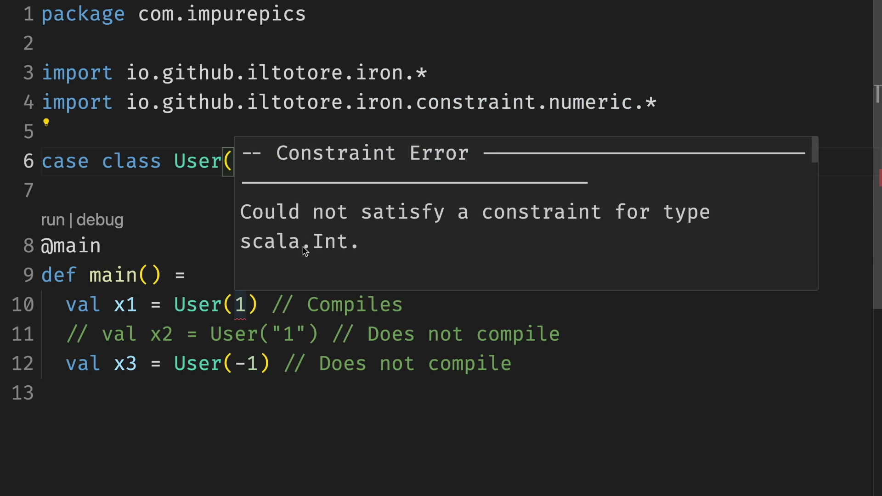
click(243, 302)
key(ctrl+slash)
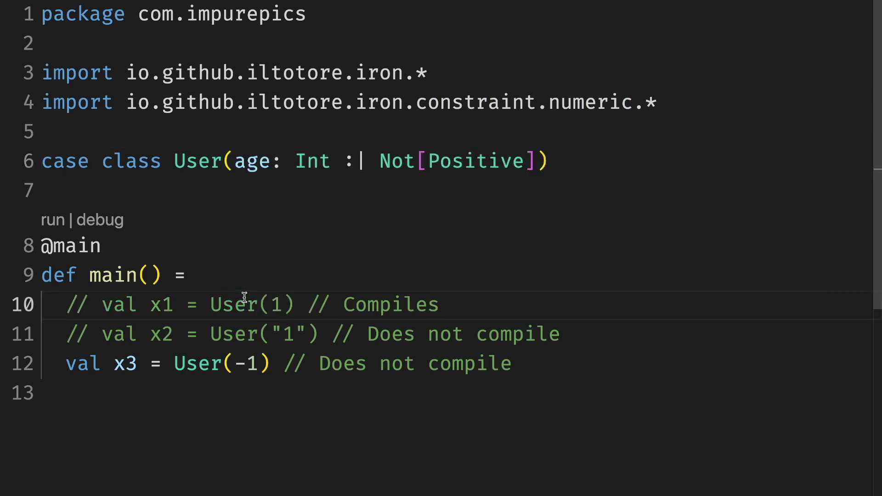
mouse_move(237, 356)
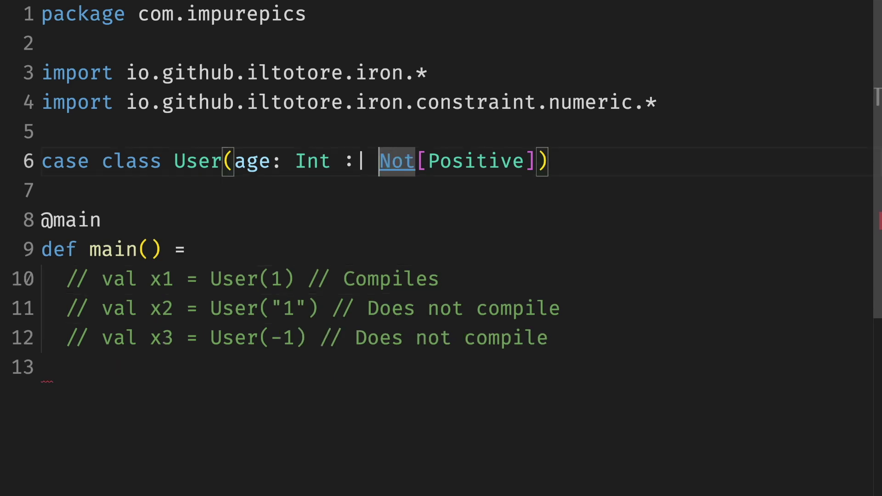
text(Not[)
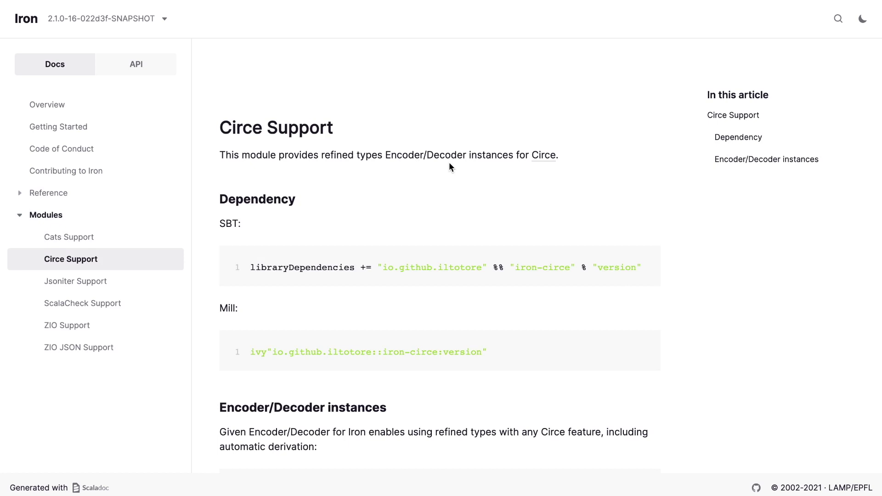
Highlight the iron-circe SBT dependency line on the Circe Support page, then deselect it.
triple_click(402, 266)
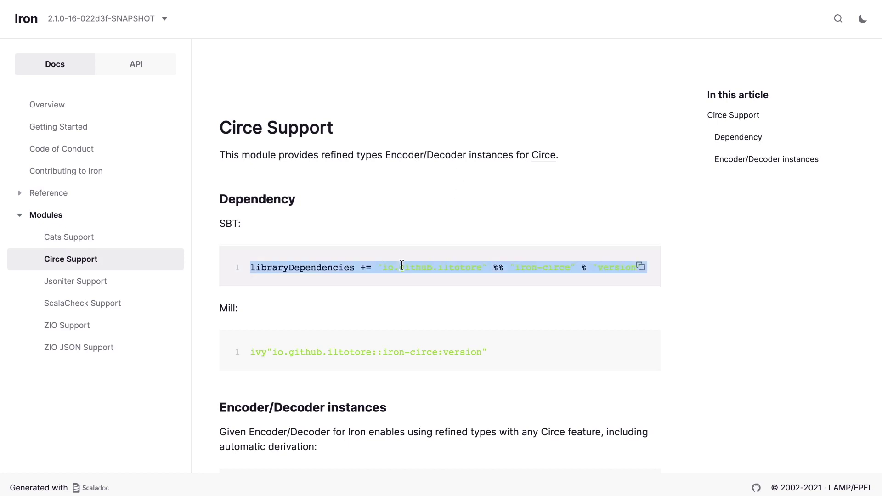
click(402, 265)
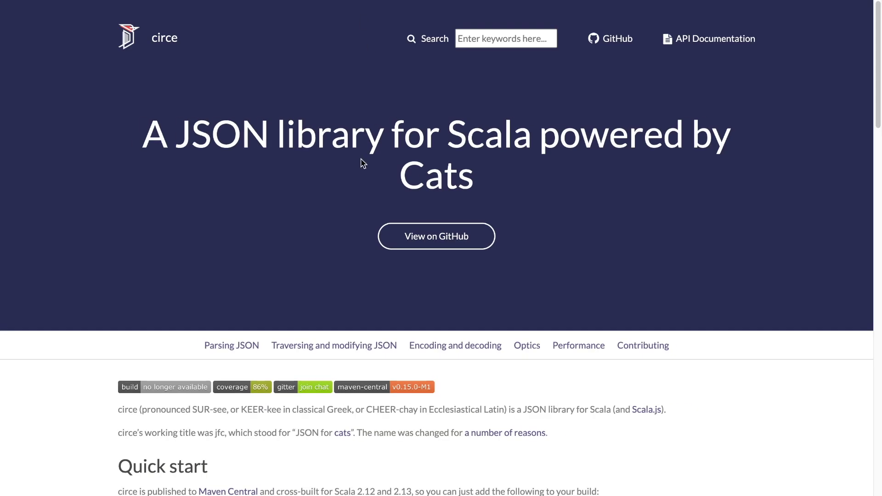
Scroll to circe's Quick start section and select its setup code block.
scroll(363, 163, down, 8)
drag(291, 227, 107, 155)
drag(225, 205, 238, 207)
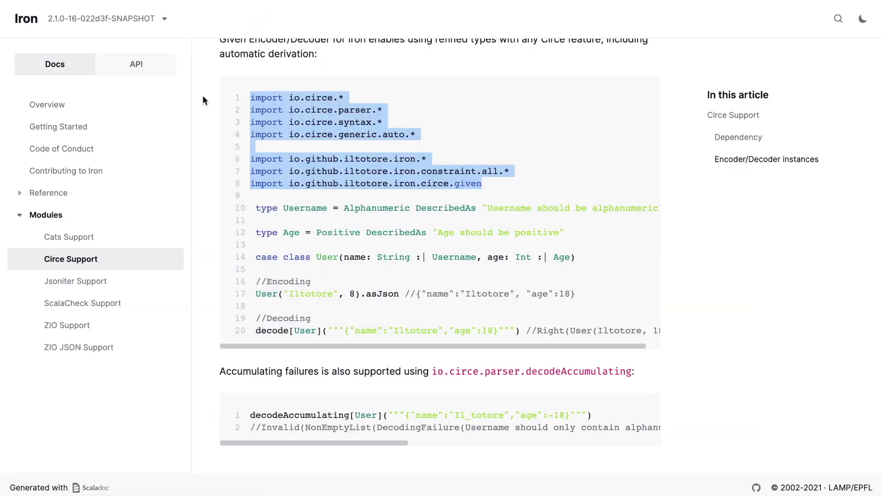
scroll(358, 110, up, 1)
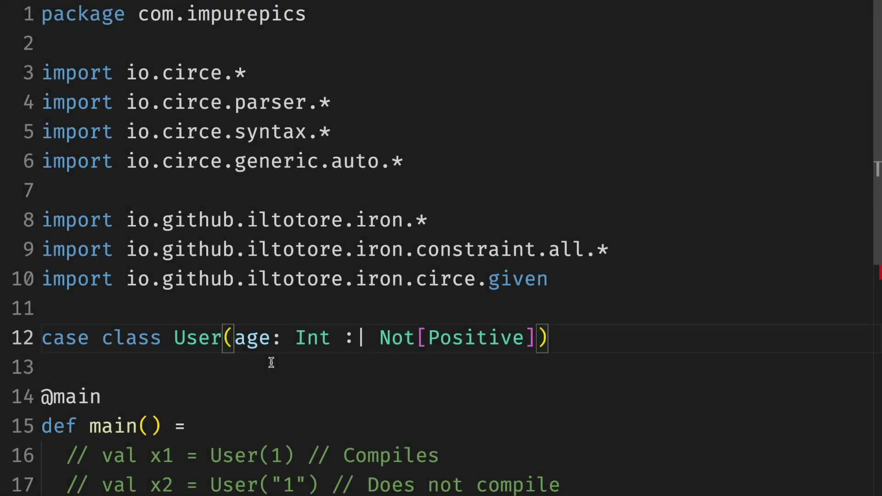
Replace the commented example lines with a println encoding User(-10) as JSON.
scroll(271, 363, down, 3)
scroll(271, 363, down, 2)
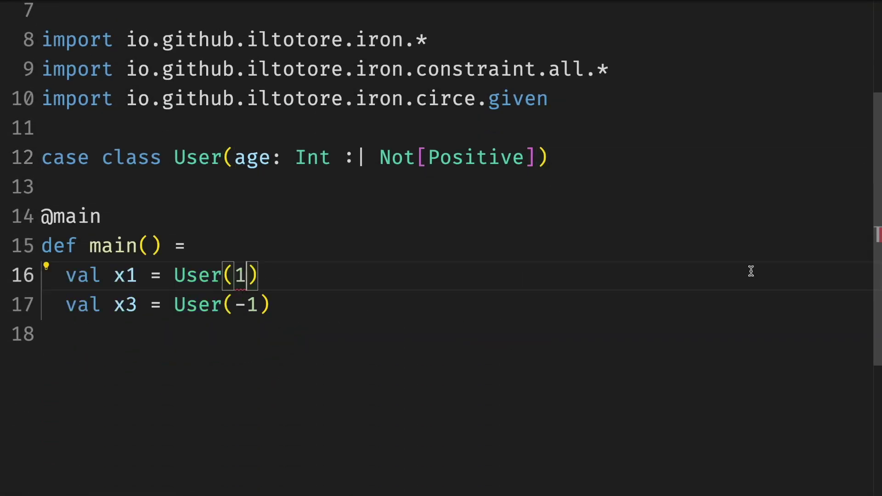
key(BackSpace)
text(-1)
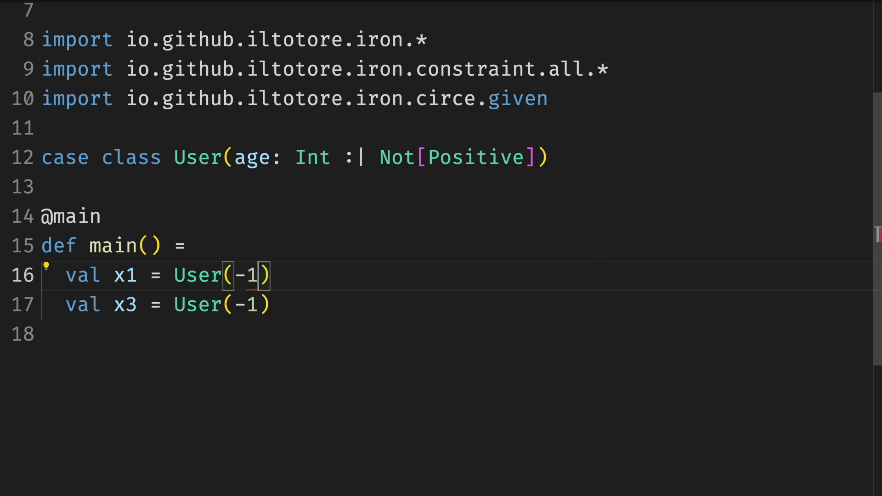
text(0)
key(End)
text(.)
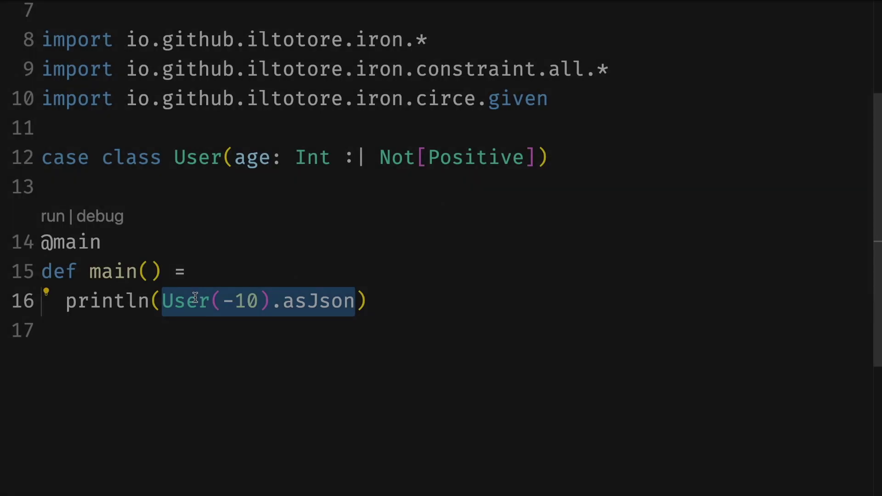
text("User(-10).asJson"))
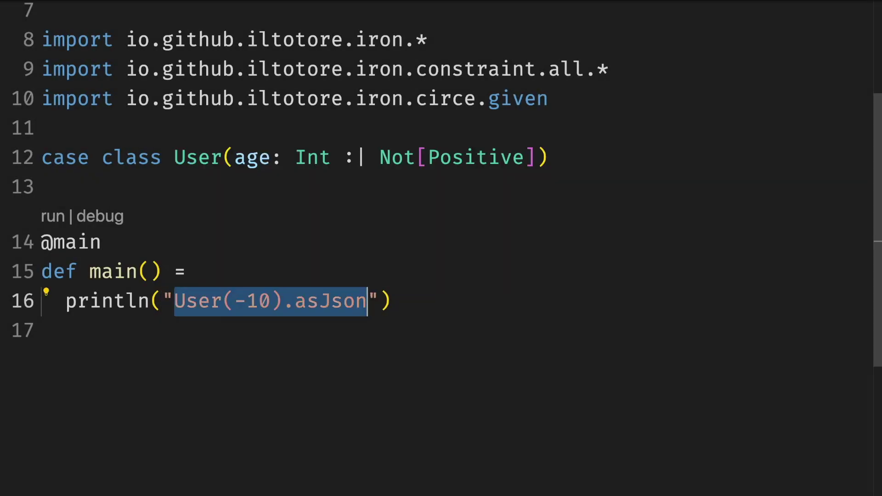
Decode pasted JSON strings with ages -10 and 10 as User, getting Right(User(-10)) and a DecodingFailure.
key(BackSpace)
key(super+v)
text(decode[User)
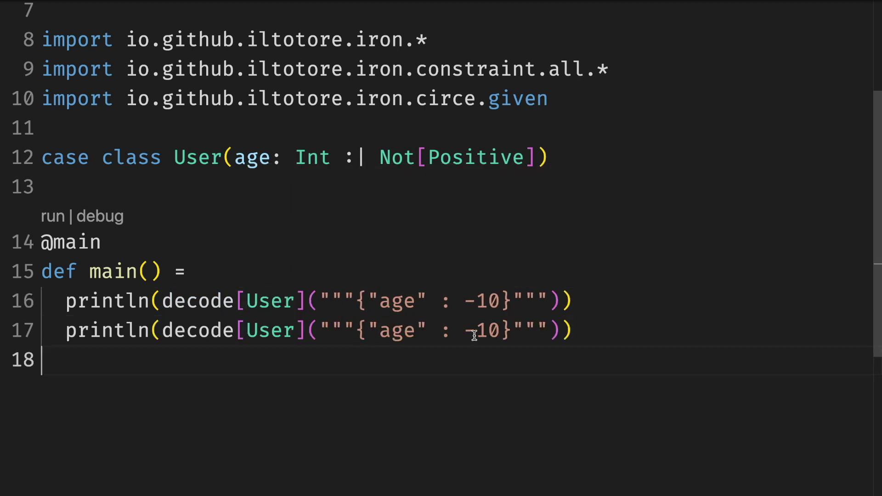
double_click(468, 331)
key(BackSpace)
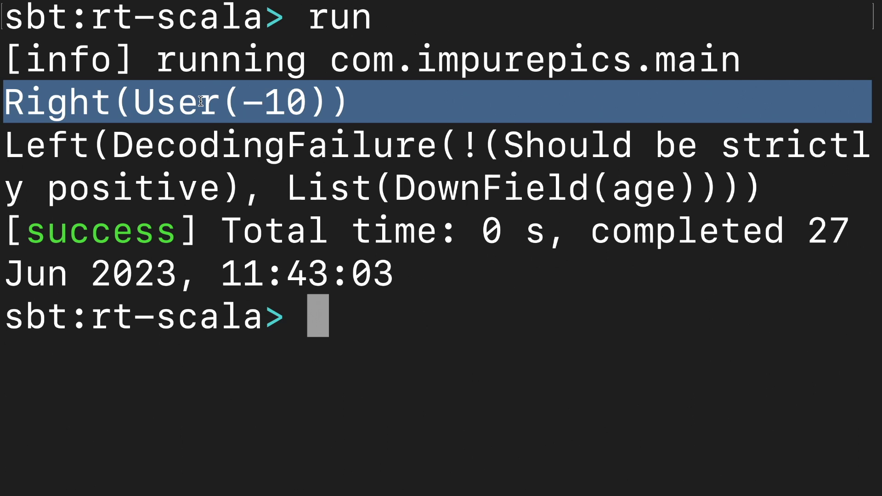
triple_click(172, 143)
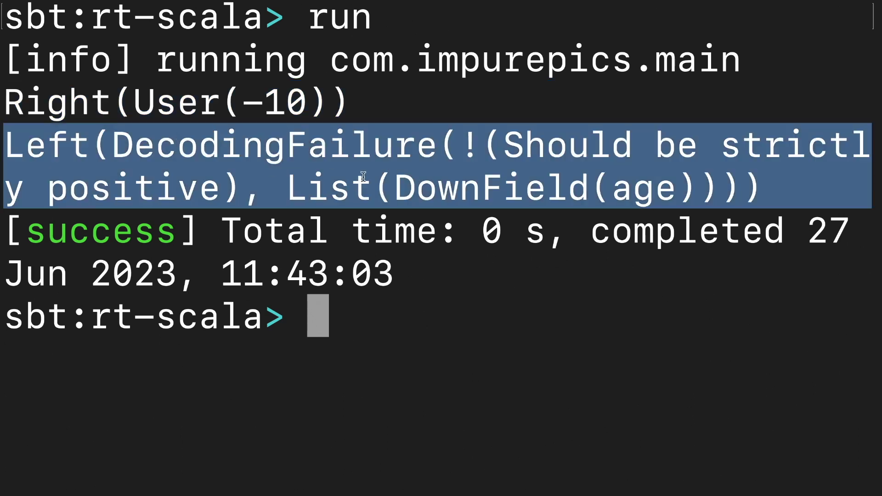